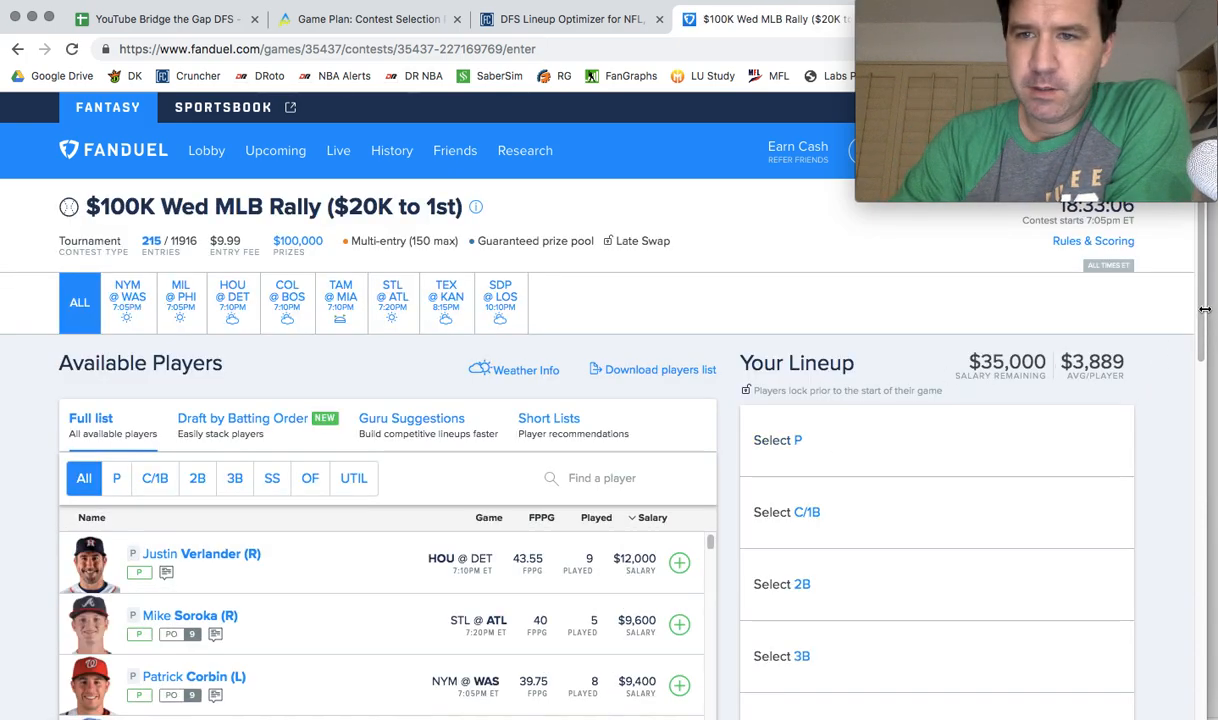
- Fill the pitcher and infield slots with German Márquez, Mitch Moreland, César Hernández, Mike Moustakas and Elvis Andrus
{"action": "scroll", "coordinate": [697, 305], "scroll_direction": "down", "scroll_amount": 5}
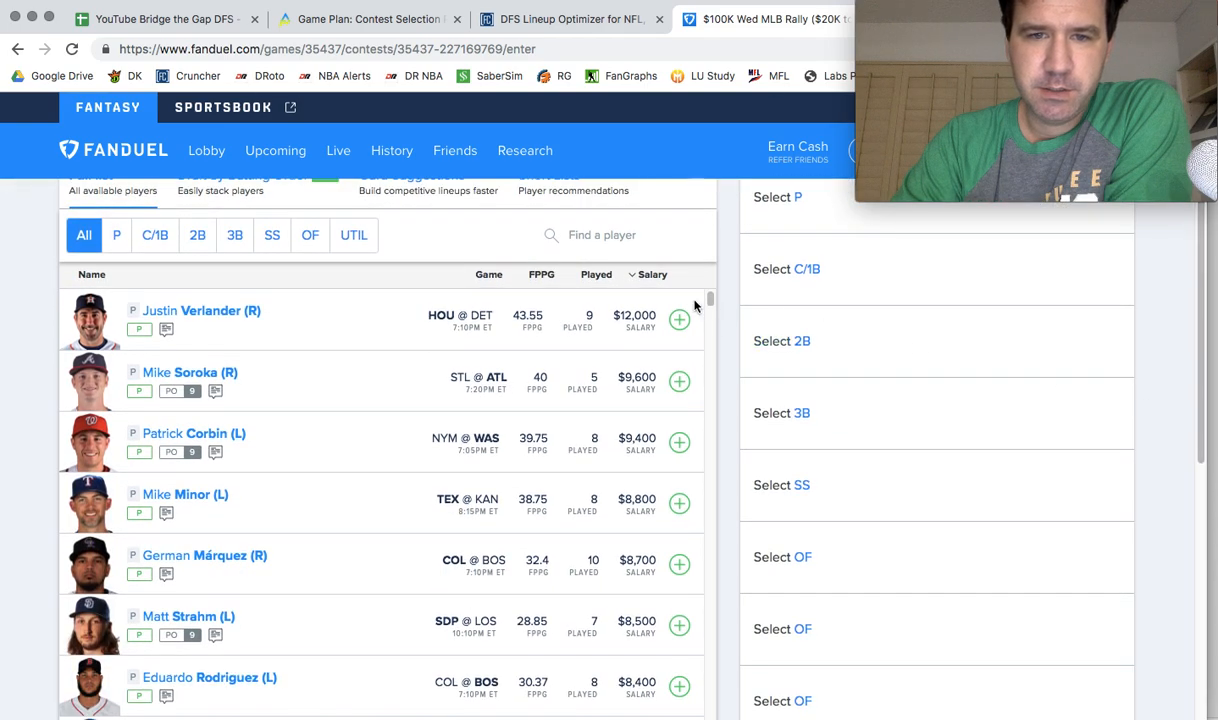
{"action": "left_click", "coordinate": [680, 566]}
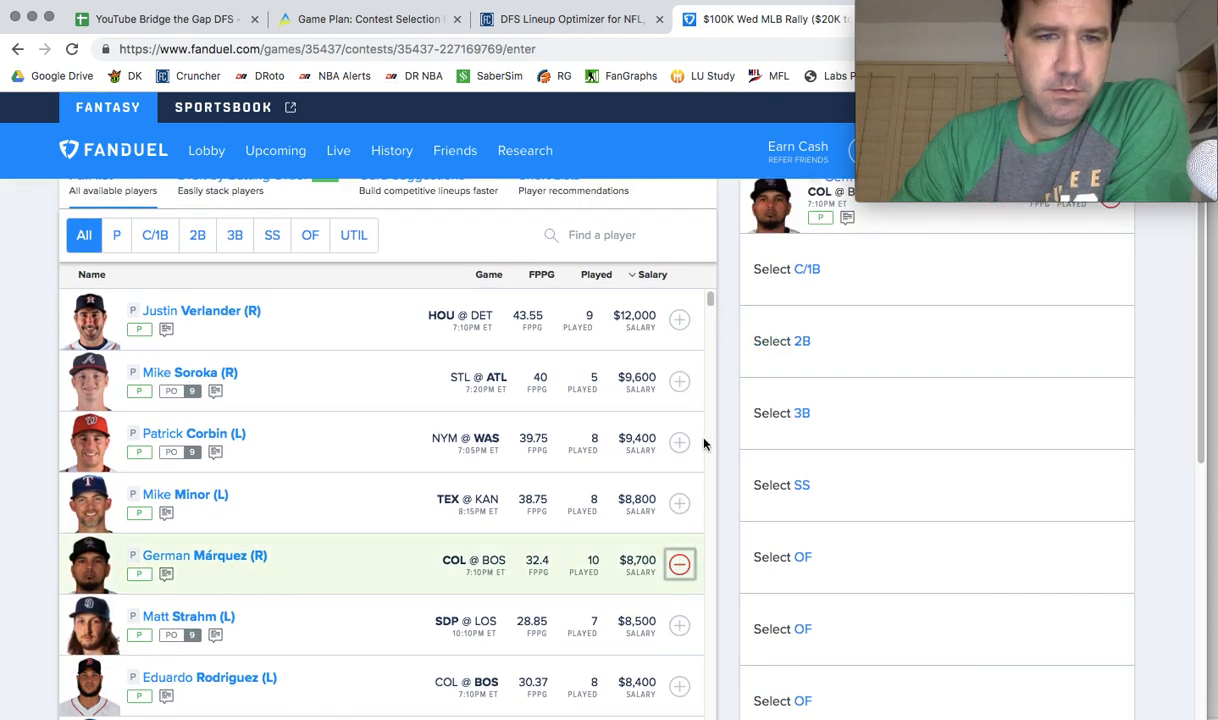
{"action": "left_click", "coordinate": [155, 240]}
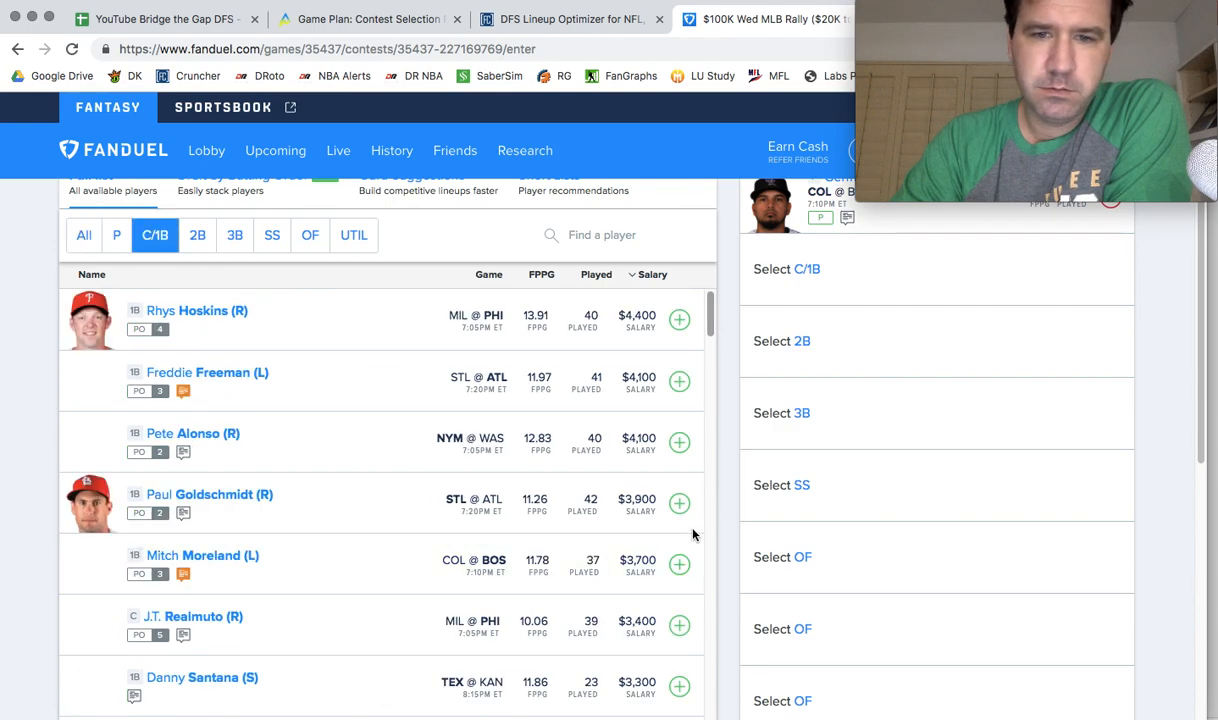
{"action": "left_click", "coordinate": [679, 565]}
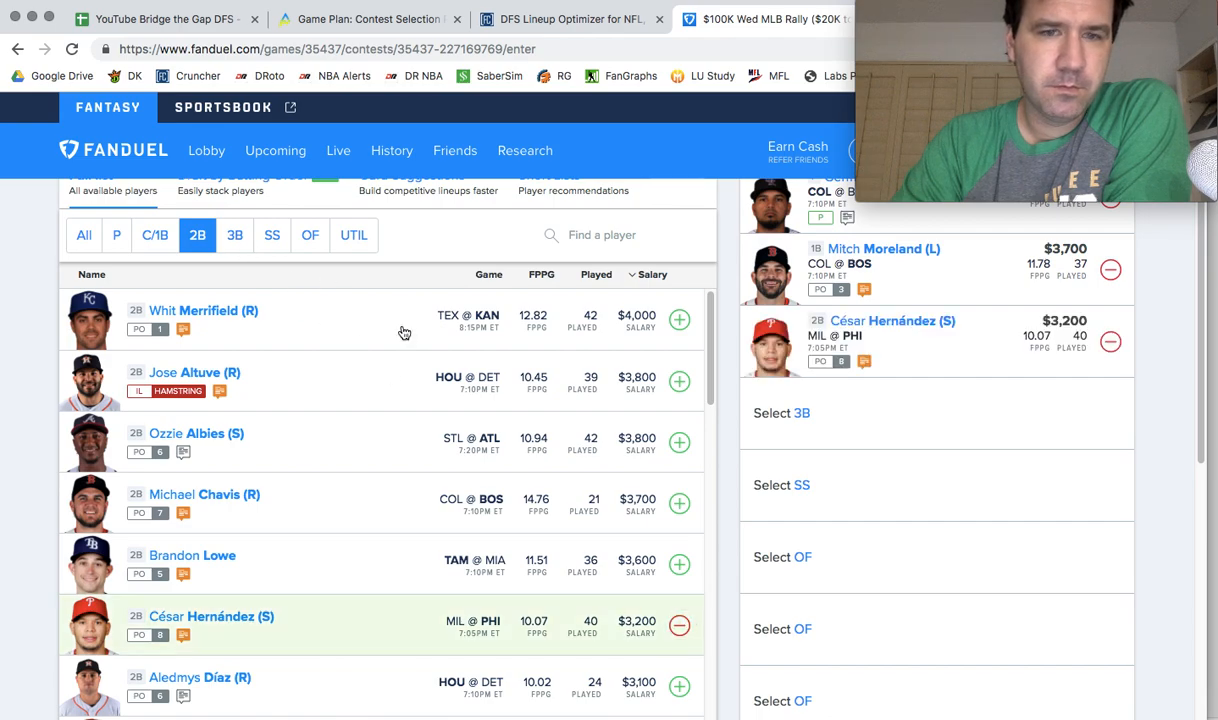
{"action": "left_click", "coordinate": [679, 625]}
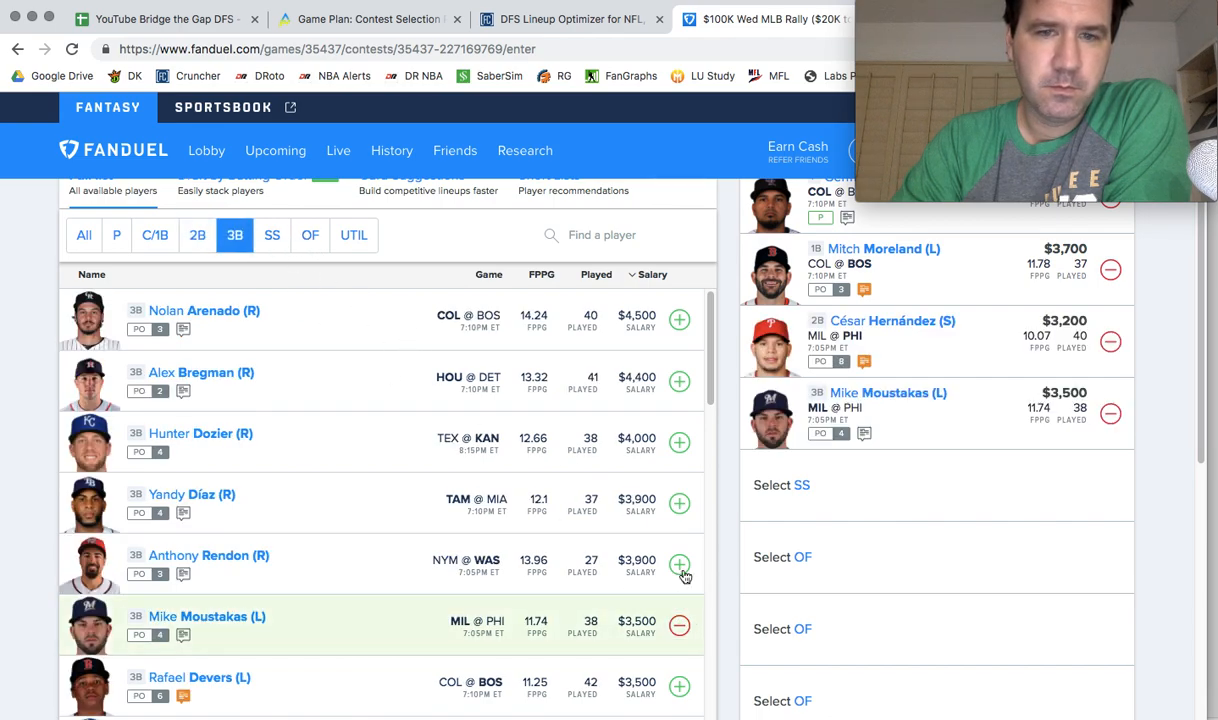
{"action": "left_click", "coordinate": [679, 625]}
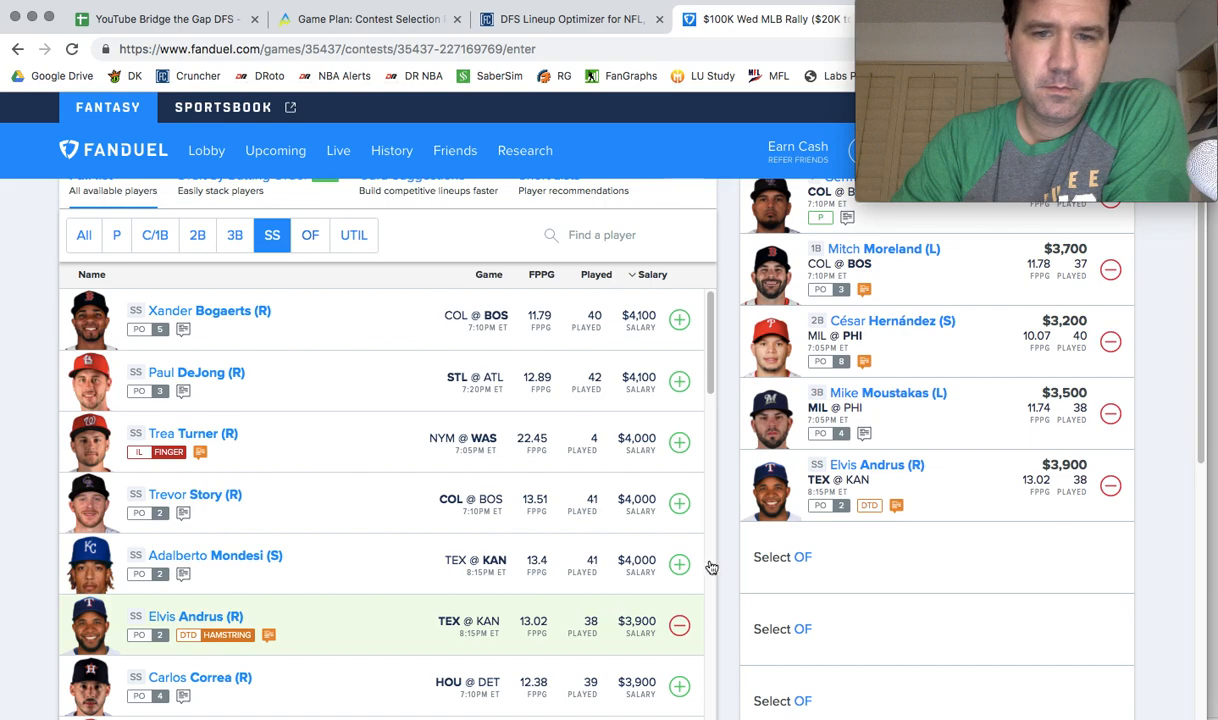
- Fill the three outfield slots with Austin Meadows, Billy Hamilton and Curtis Granderson
{"action": "left_click", "coordinate": [679, 564]}
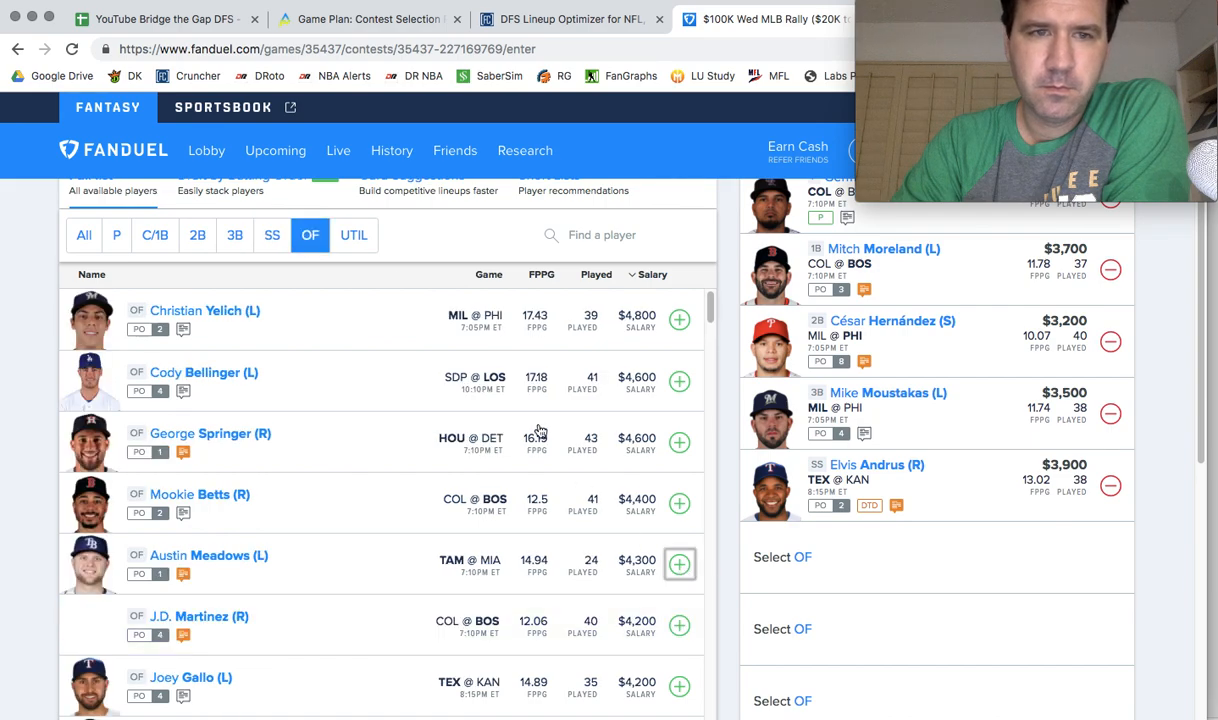
{"action": "left_click", "coordinate": [364, 246]}
{"action": "left_click", "coordinate": [680, 625]}
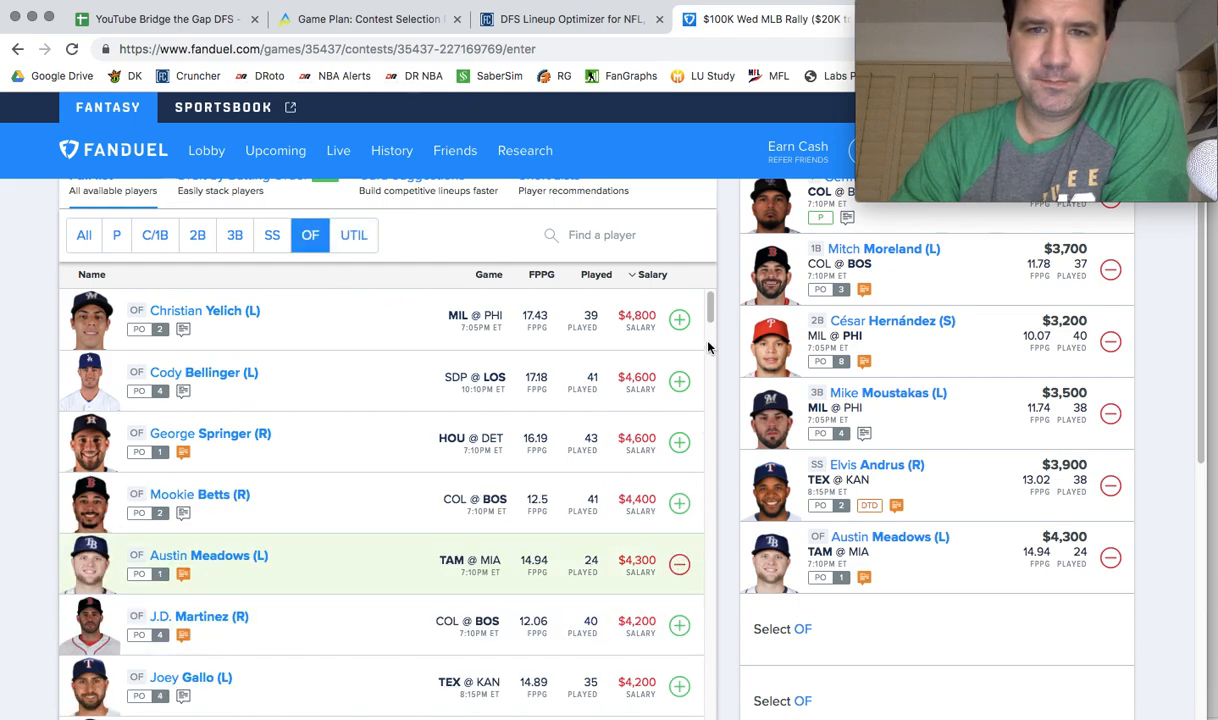
{"action": "left_click_drag", "start_coordinate": [711, 327], "coordinate": [703, 535]}
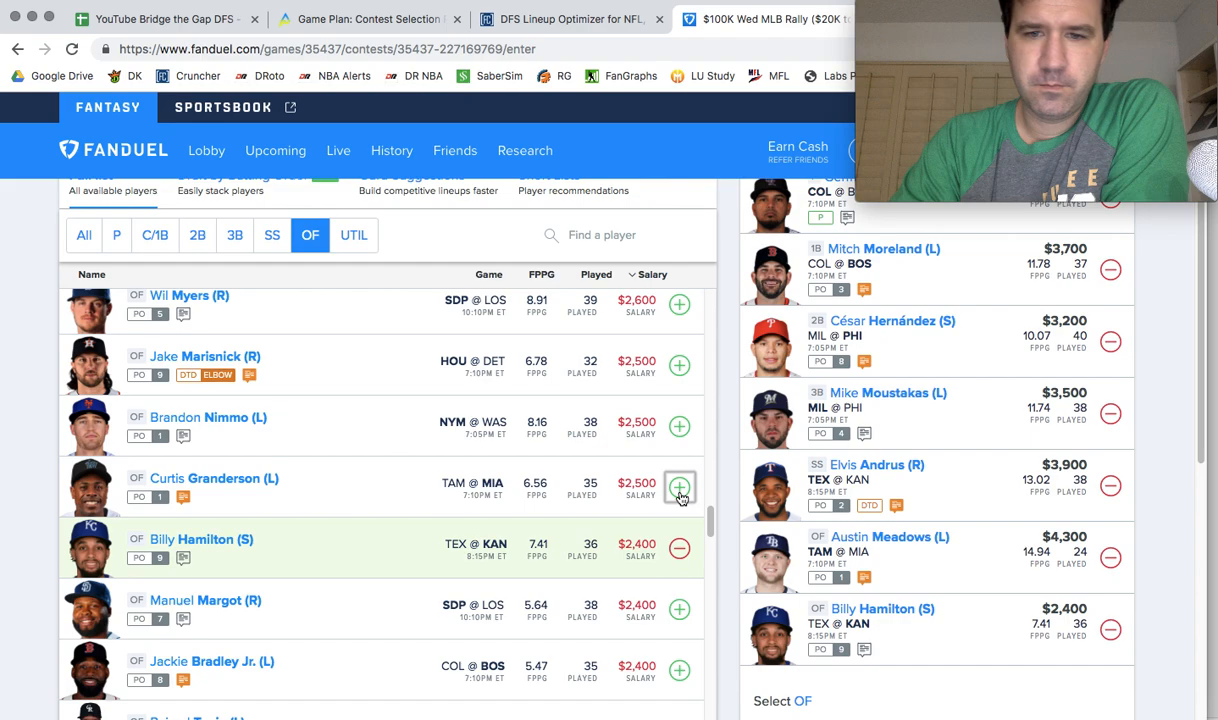
- Replace Rhys Hoskins with Jackie Bradley Jr. in the utility slot and enter the lineup in the contest
{"action": "left_click_drag", "start_coordinate": [1200, 425], "coordinate": [1196, 532]}
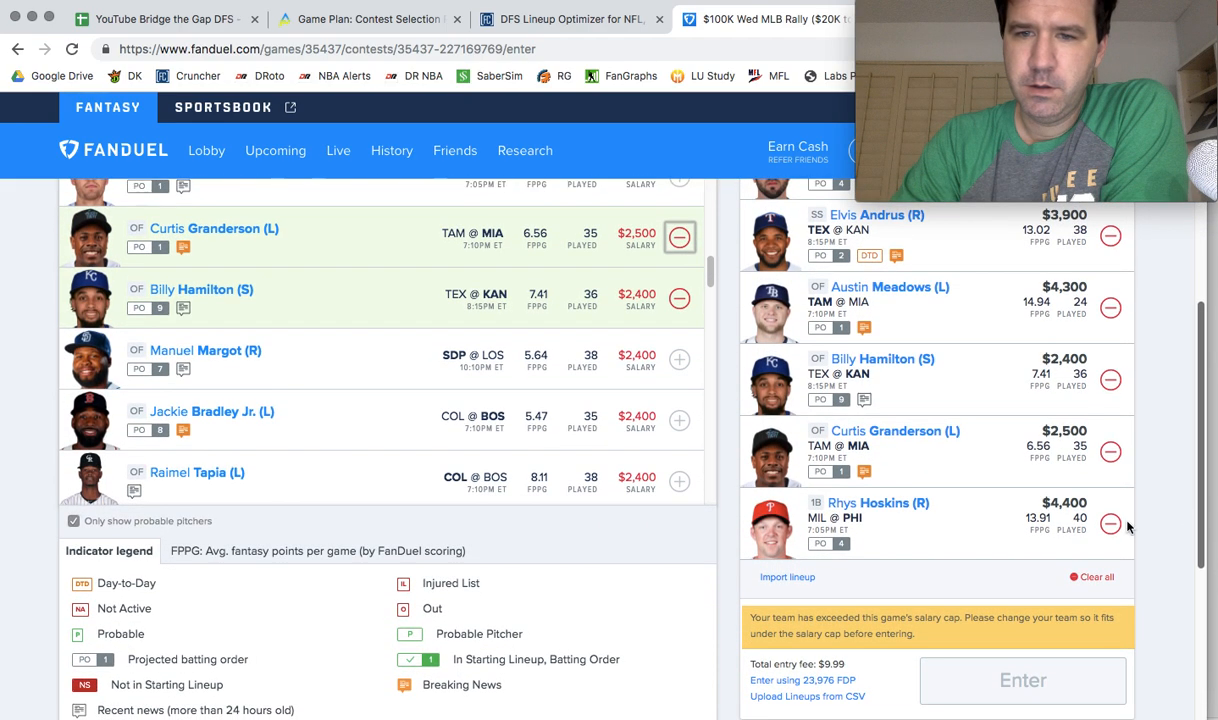
{"action": "left_click", "coordinate": [1110, 525]}
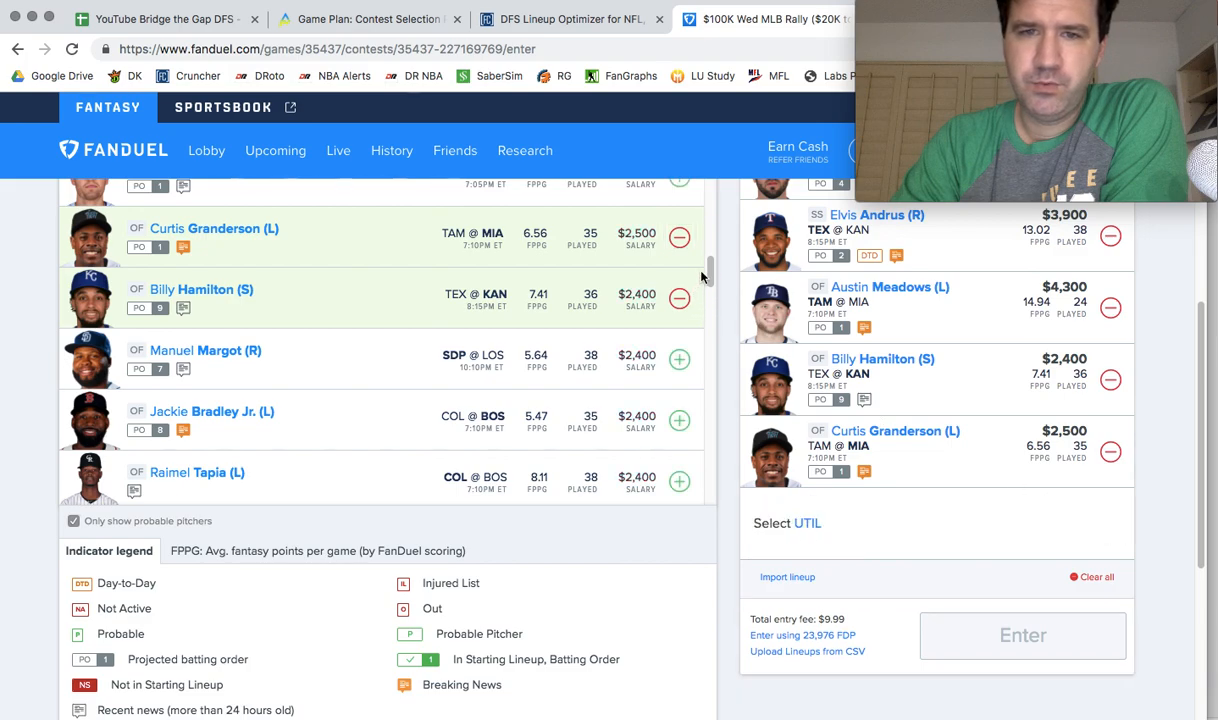
{"action": "left_click_drag", "start_coordinate": [710, 278], "coordinate": [710, 285]}
{"action": "left_click", "coordinate": [680, 345]}
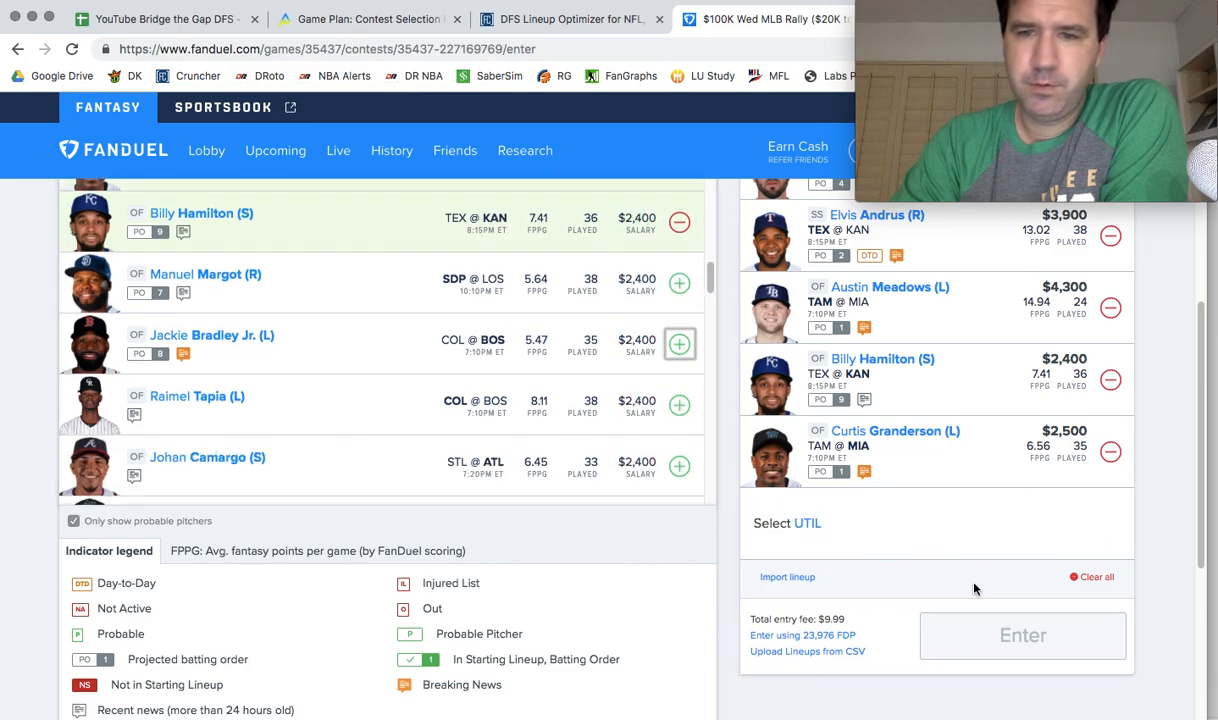
{"action": "left_click", "coordinate": [996, 641]}
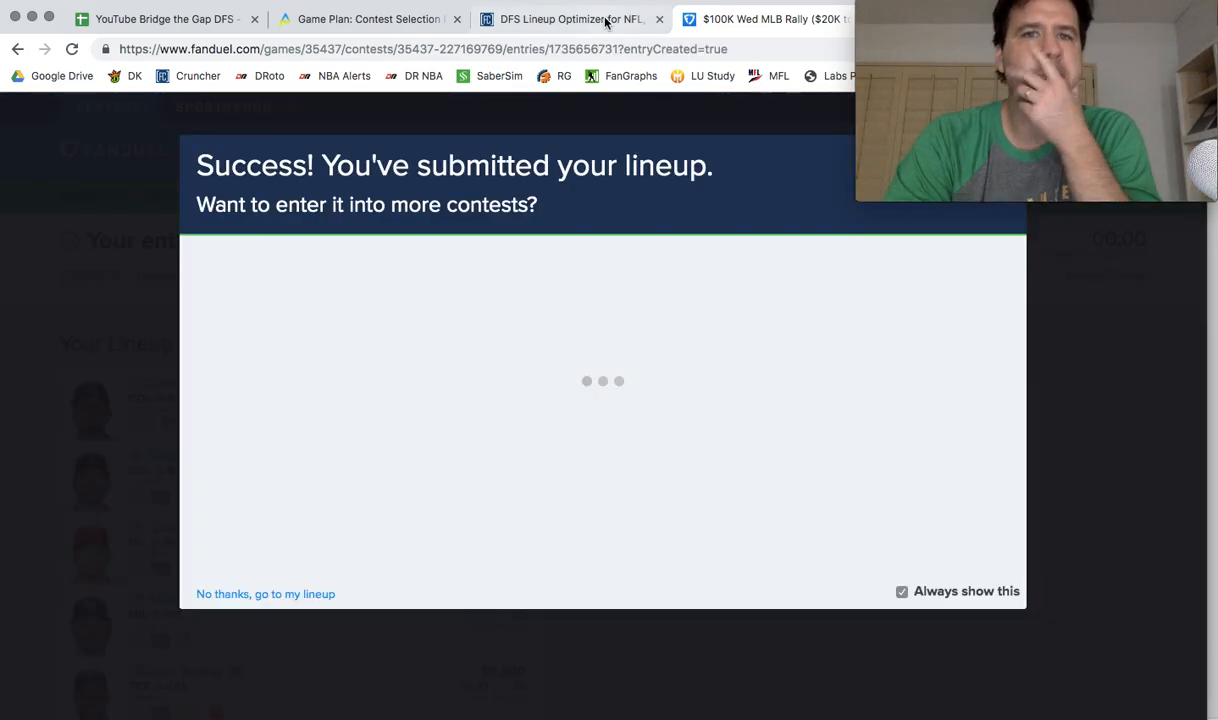
- Switch to FantasyCruncher and open its MLB lineup cruncher for FanDuel
{"action": "left_click", "coordinate": [605, 22]}
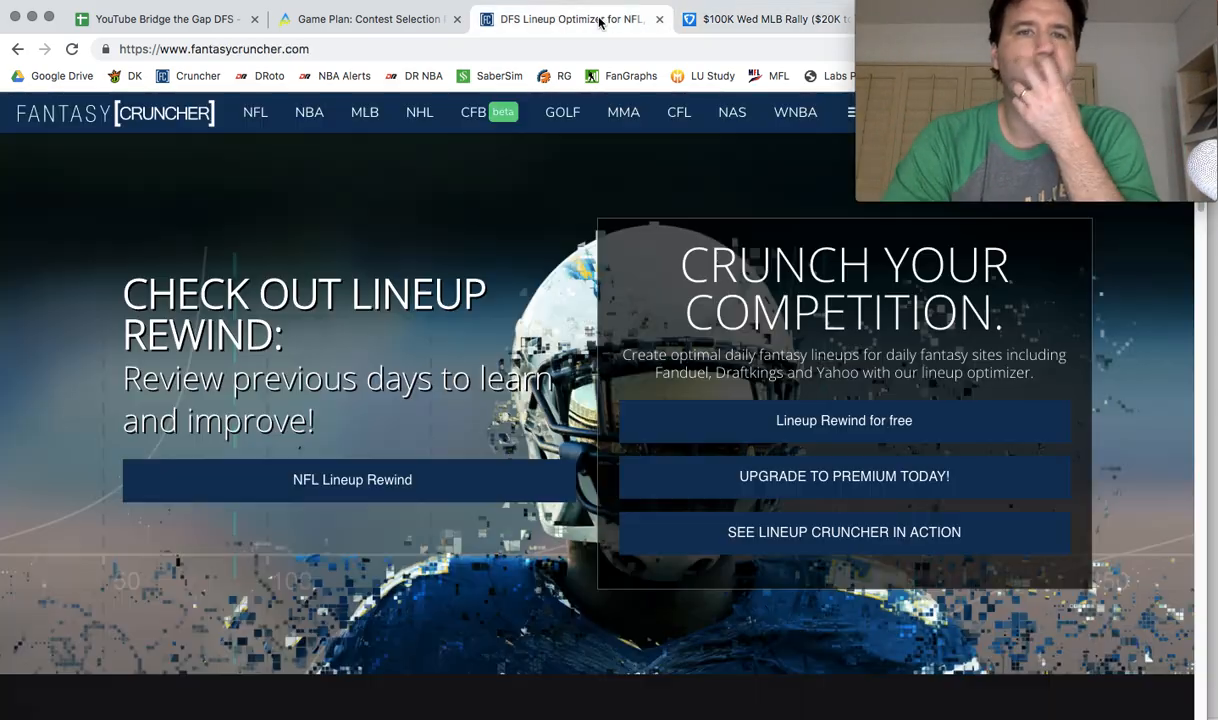
{"action": "mouse_move", "coordinate": [366, 114]}
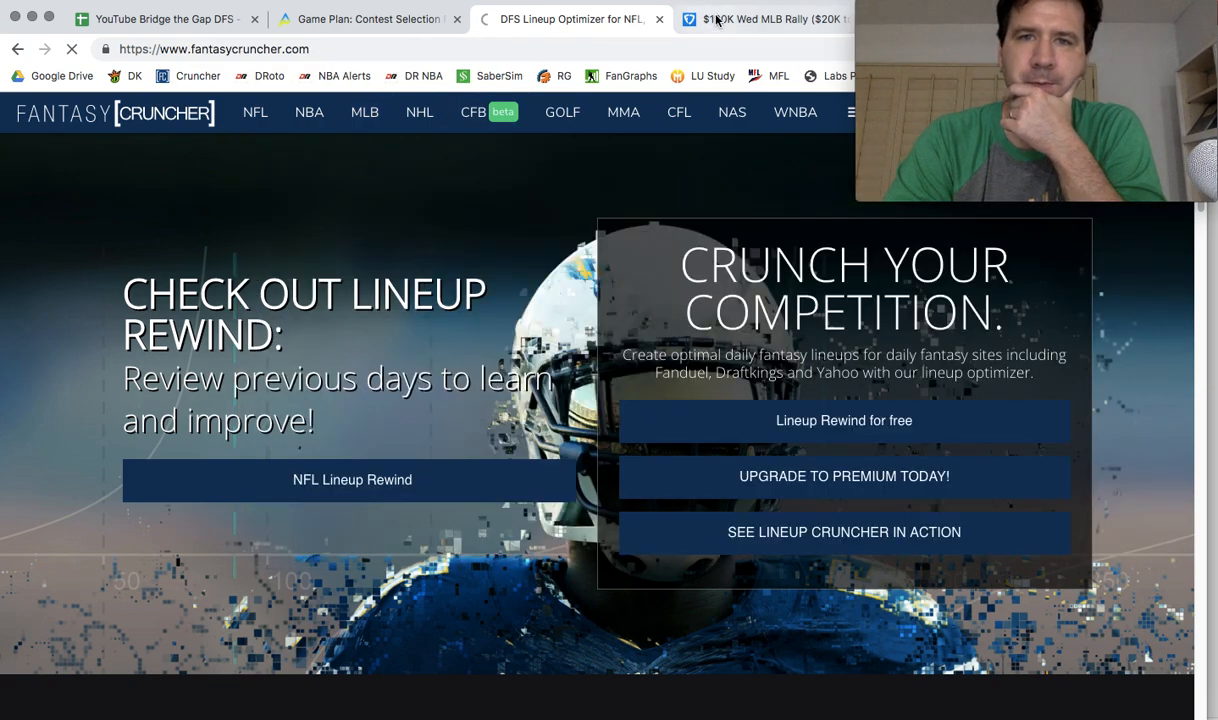
- Return to FanDuel, dismiss the offer to enter more contests and show the upcoming entries
{"action": "left_click", "coordinate": [714, 19]}
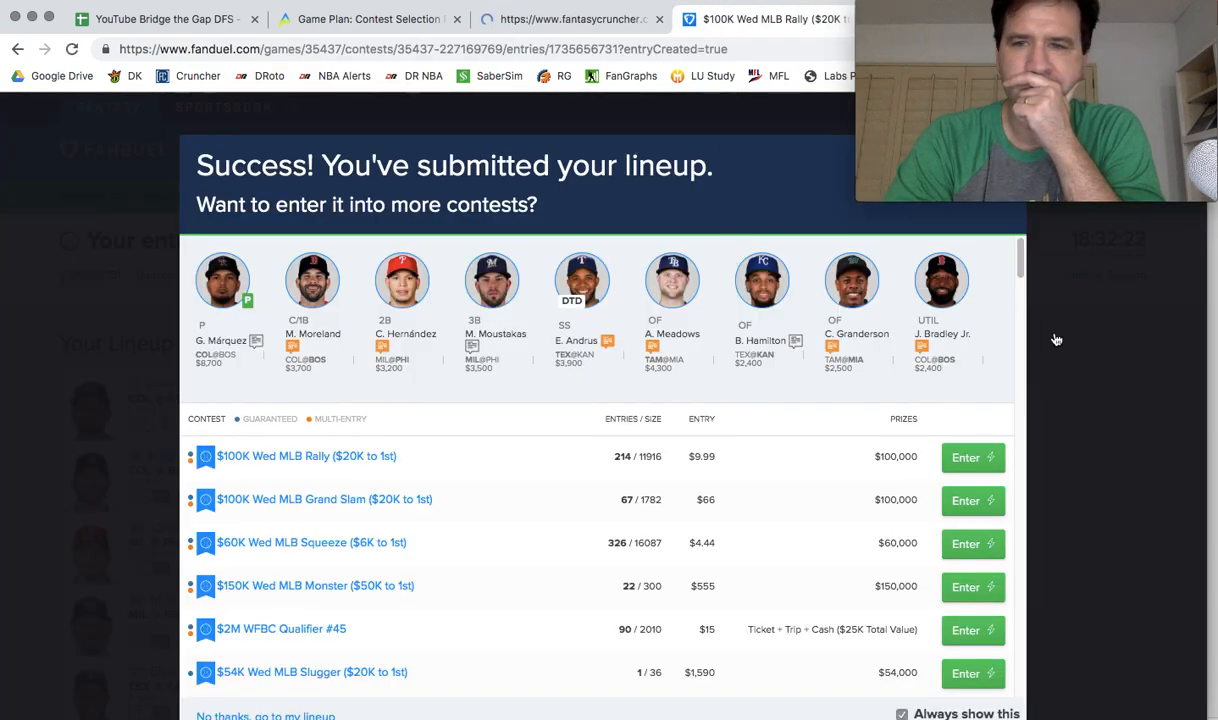
{"action": "left_click_drag", "start_coordinate": [944, 10], "coordinate": [1130, 64]}
{"action": "left_click", "coordinate": [1032, 136]}
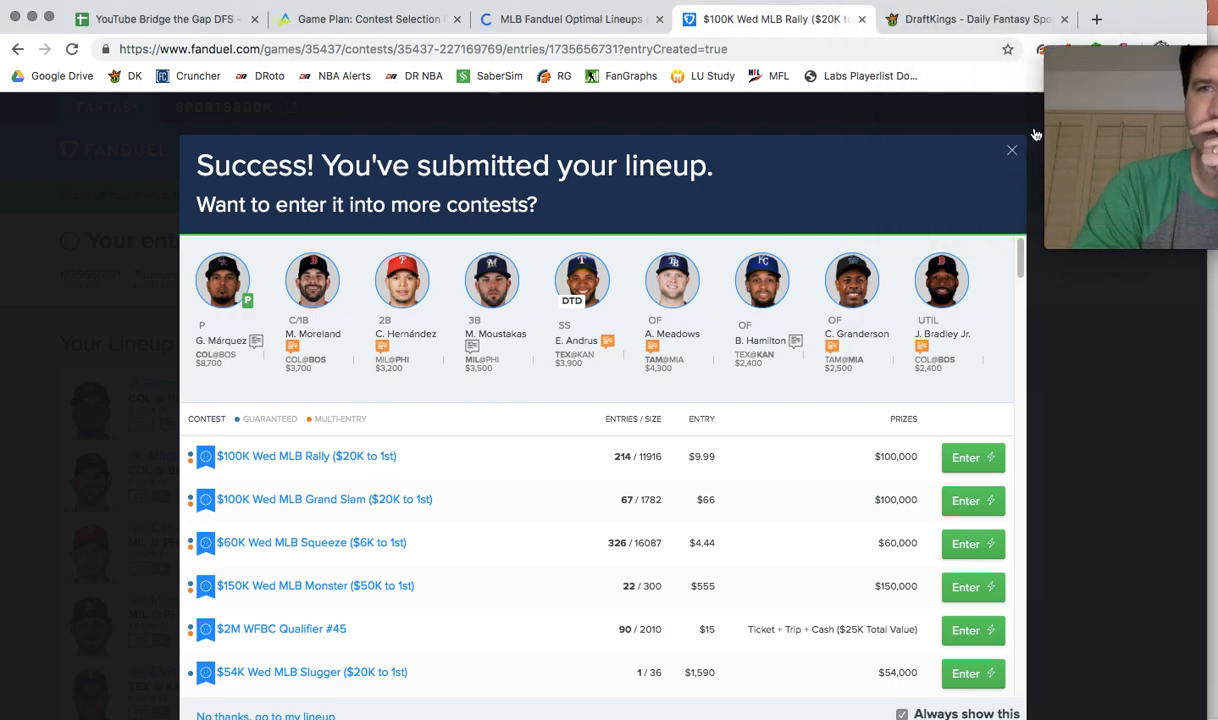
{"action": "left_click", "coordinate": [1011, 150]}
{"action": "left_click_drag", "start_coordinate": [1124, 58], "coordinate": [901, 64]}
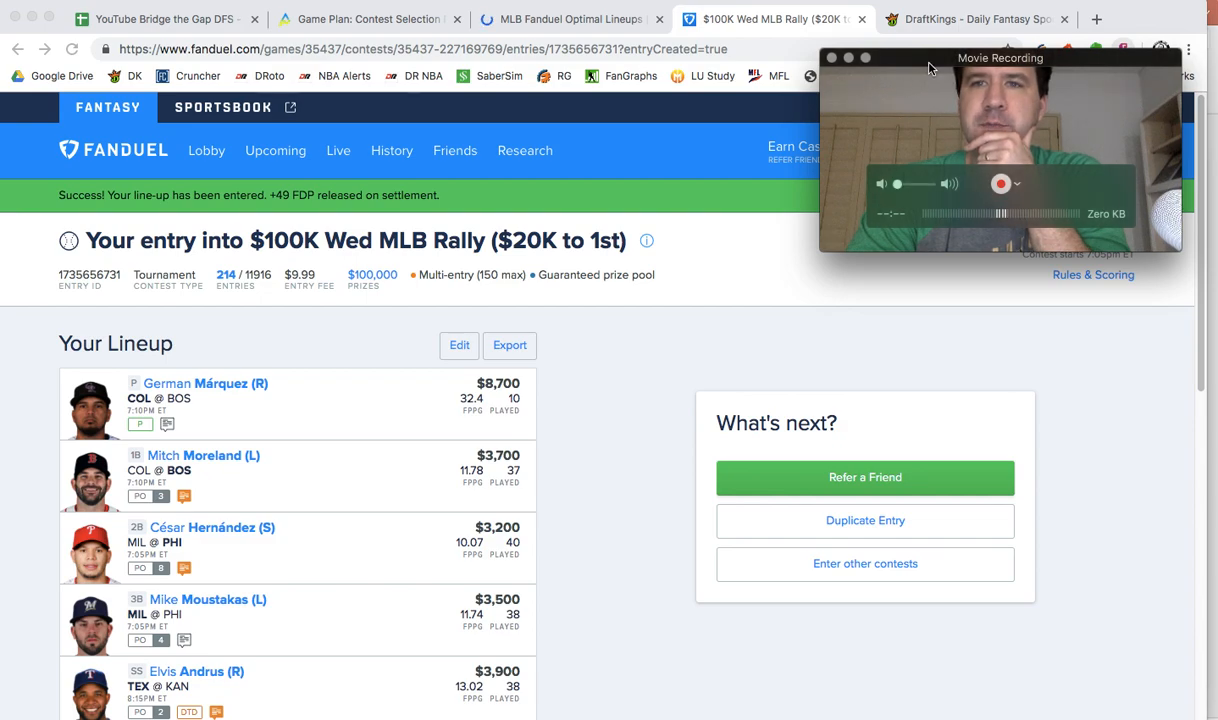
{"action": "left_click", "coordinate": [273, 155]}
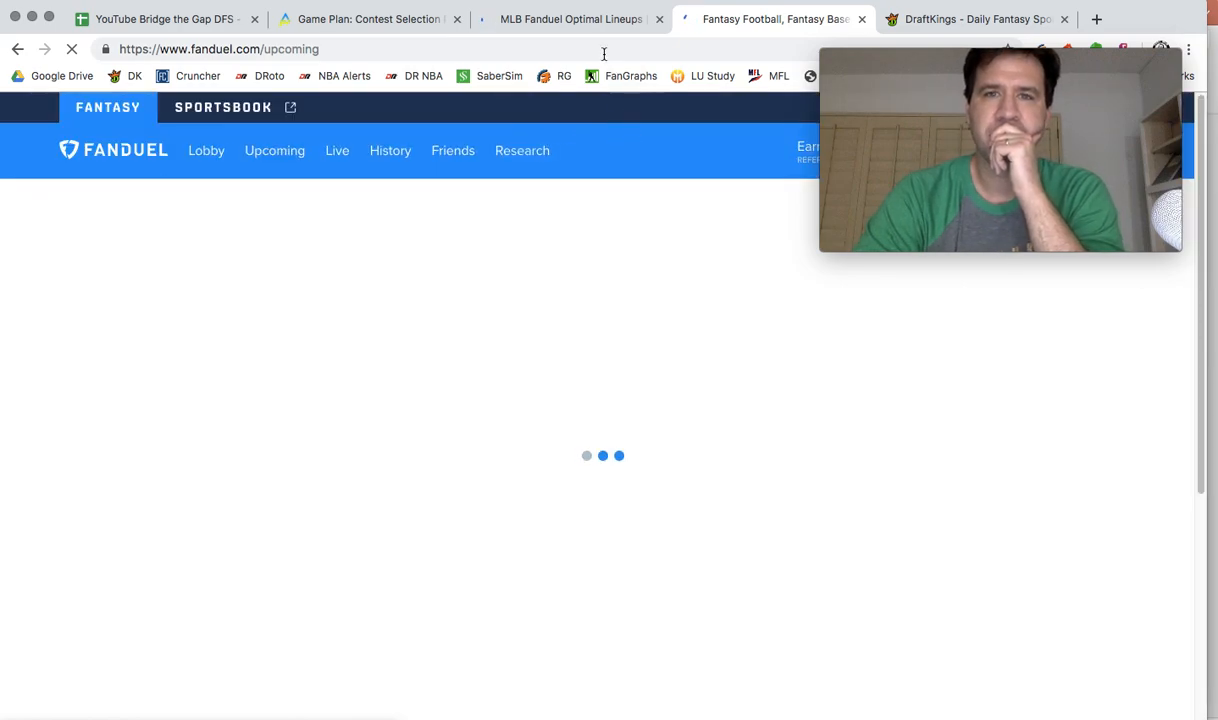
{"action": "left_click", "coordinate": [595, 22]}
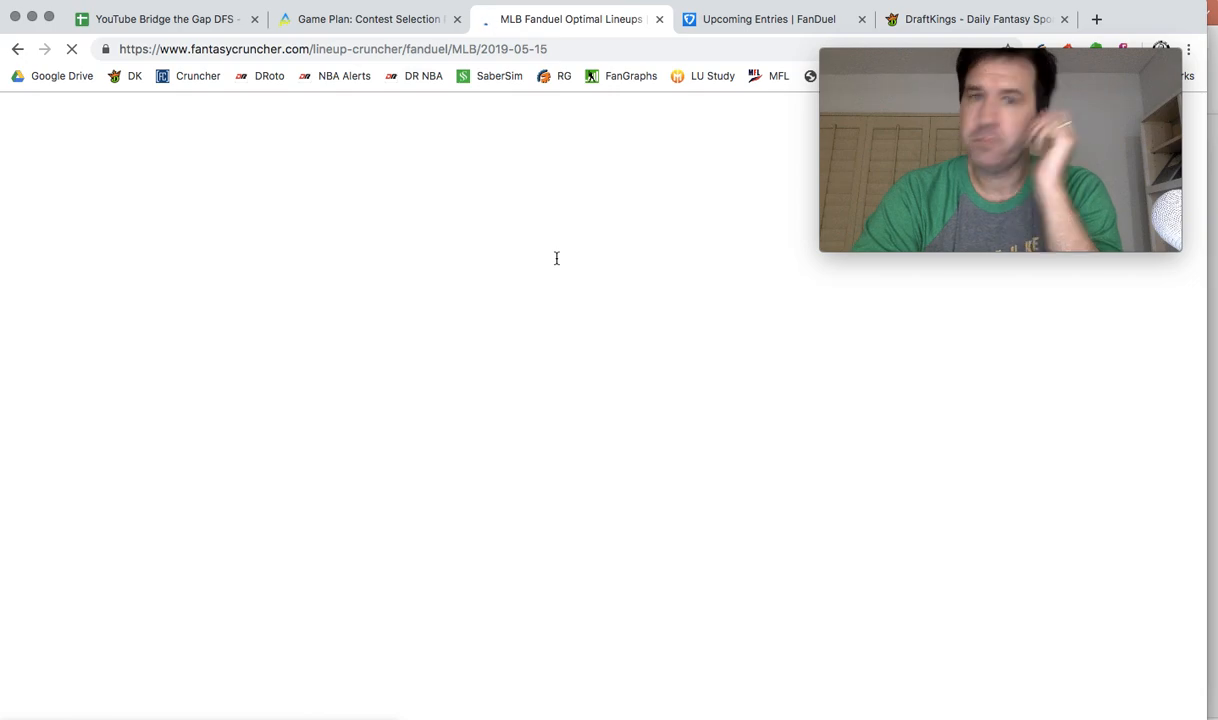
{"action": "left_click", "coordinate": [757, 20]}
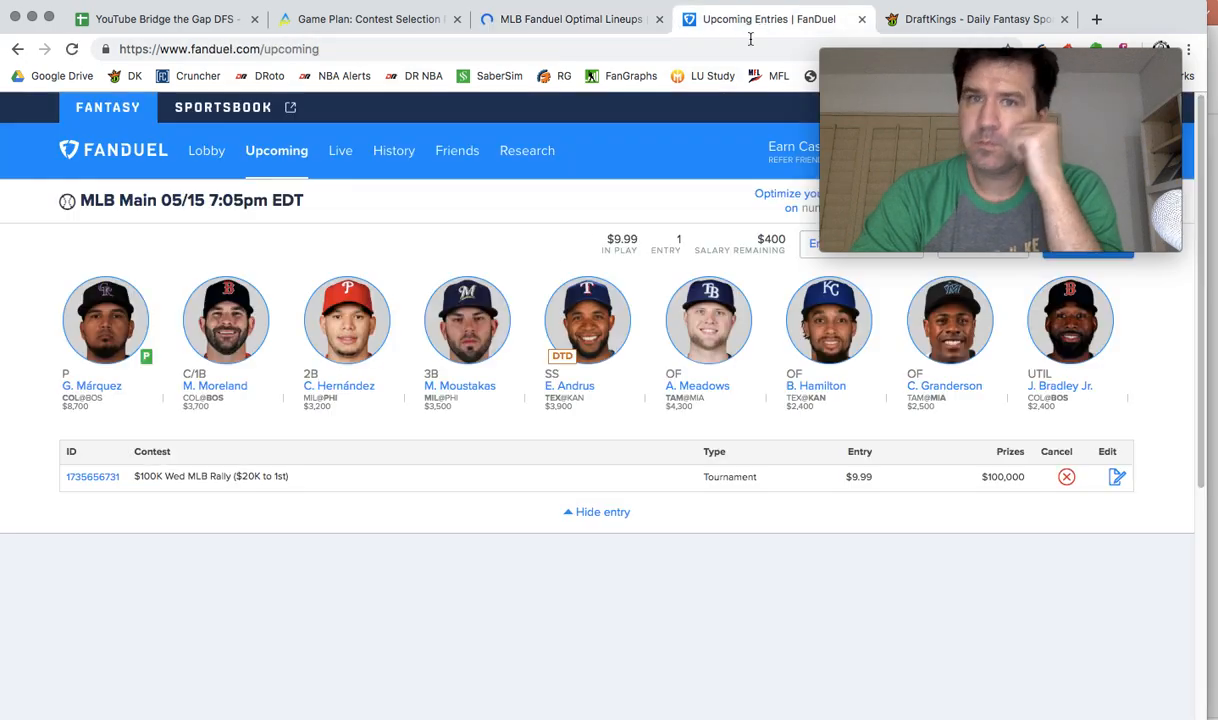
{"action": "left_click_drag", "start_coordinate": [956, 81], "coordinate": [1025, 555]}
- In FantasyCruncher, filter the games to the 05/15 4:05 pm Main 8 Games slate and calculate one lineup
{"action": "left_click", "coordinate": [594, 24]}
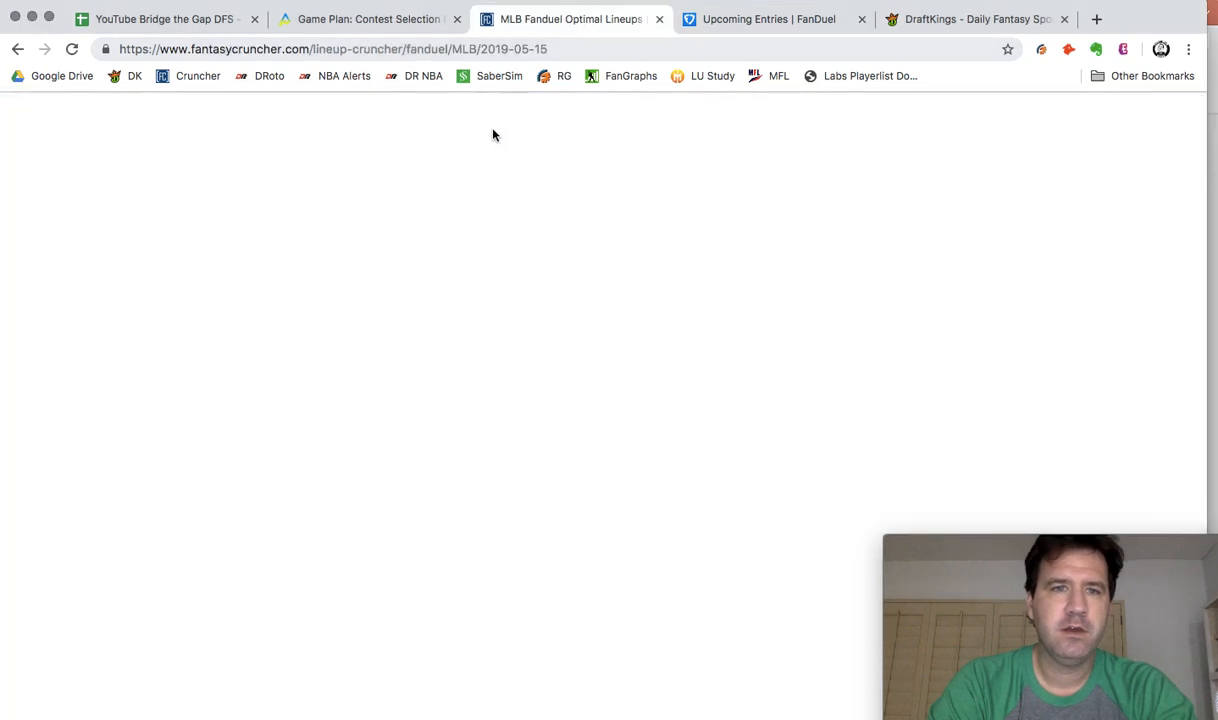
{"action": "left_click", "coordinate": [60, 148]}
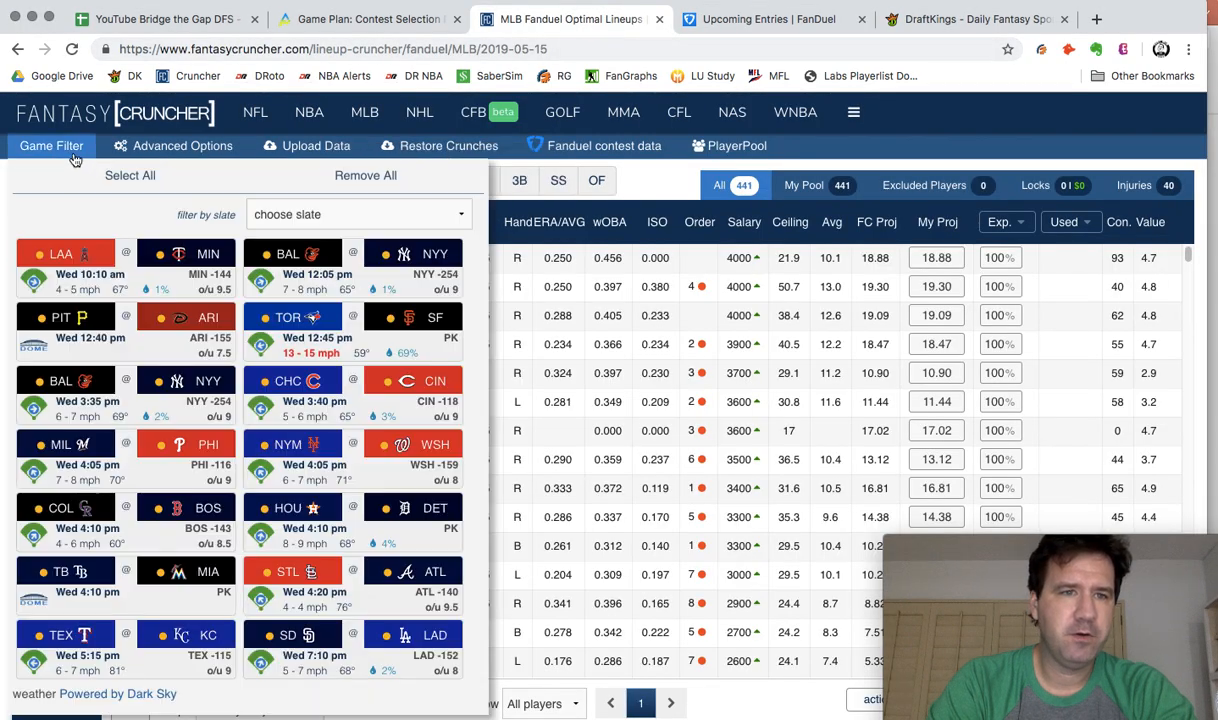
{"action": "left_click", "coordinate": [268, 210]}
{"action": "left_click", "coordinate": [320, 258]}
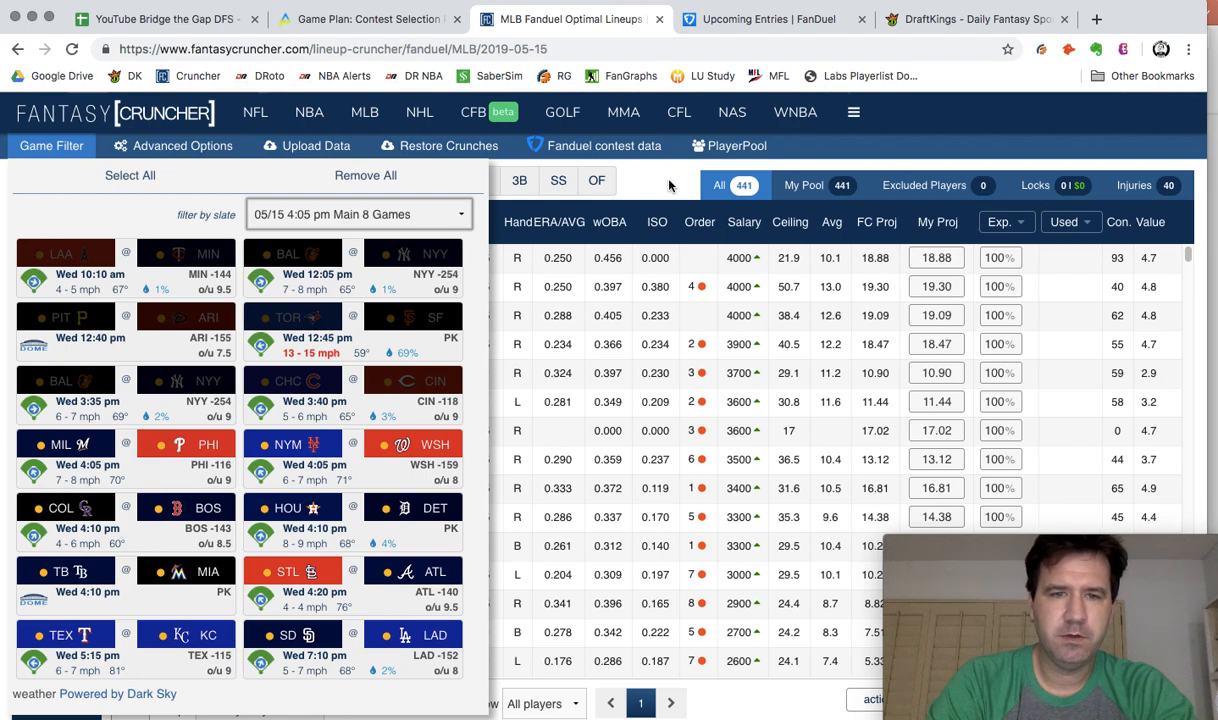
{"action": "left_click", "coordinate": [669, 186]}
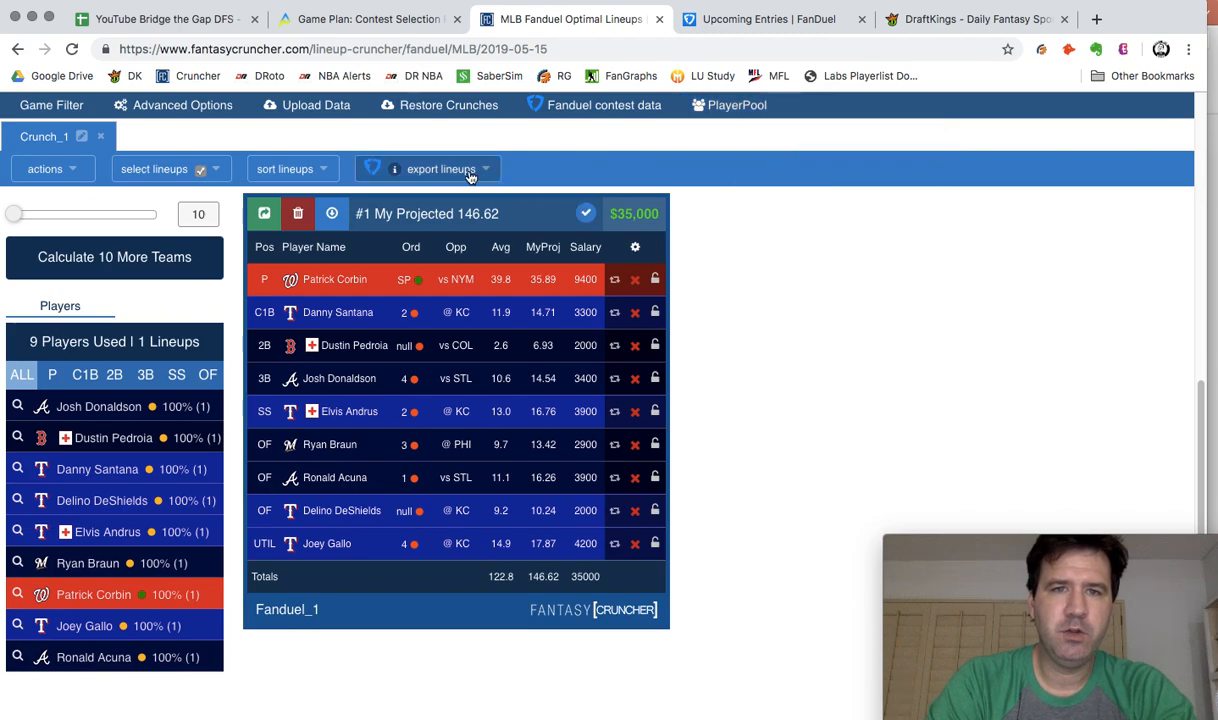
- Export the calculated lineup as a FanDuel CSV file for the 05/15 4:05 pm Main slate
{"action": "left_click", "coordinate": [470, 176]}
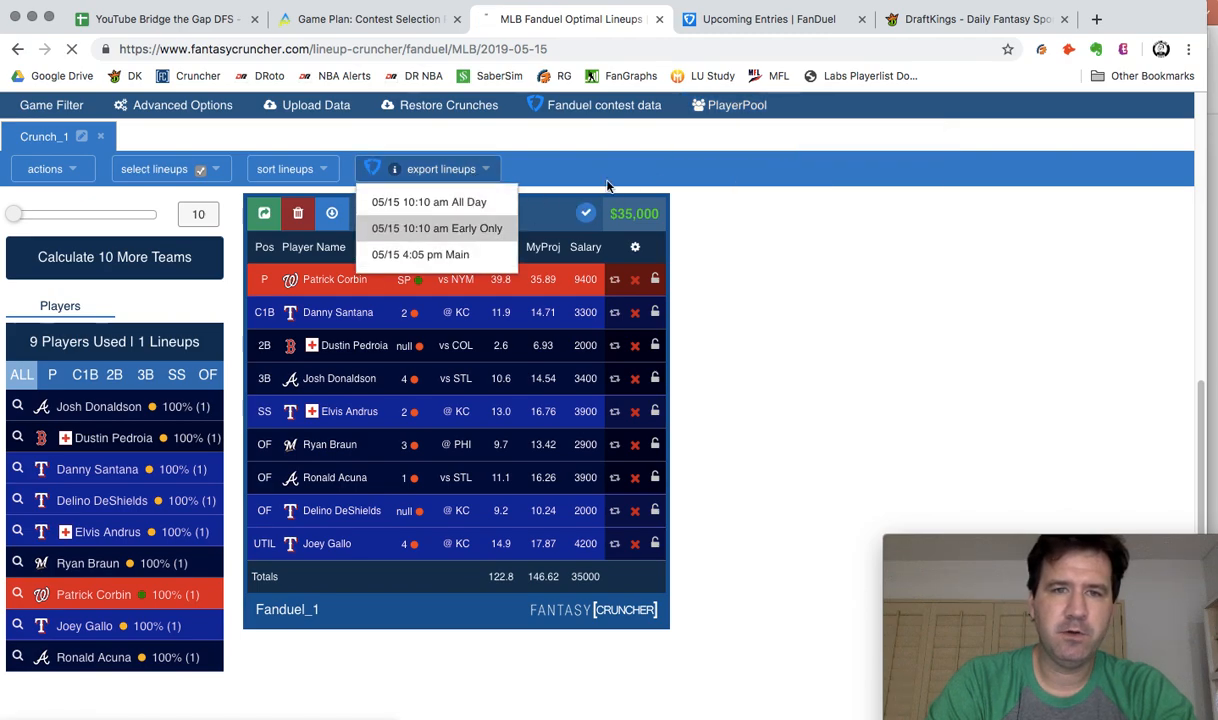
{"action": "left_click", "coordinate": [474, 229]}
{"action": "left_click", "coordinate": [752, 110]}
- Switch to FanDuel's upcoming entries and download the .csv template for editing the MLB Main entries
{"action": "left_click", "coordinate": [740, 20]}
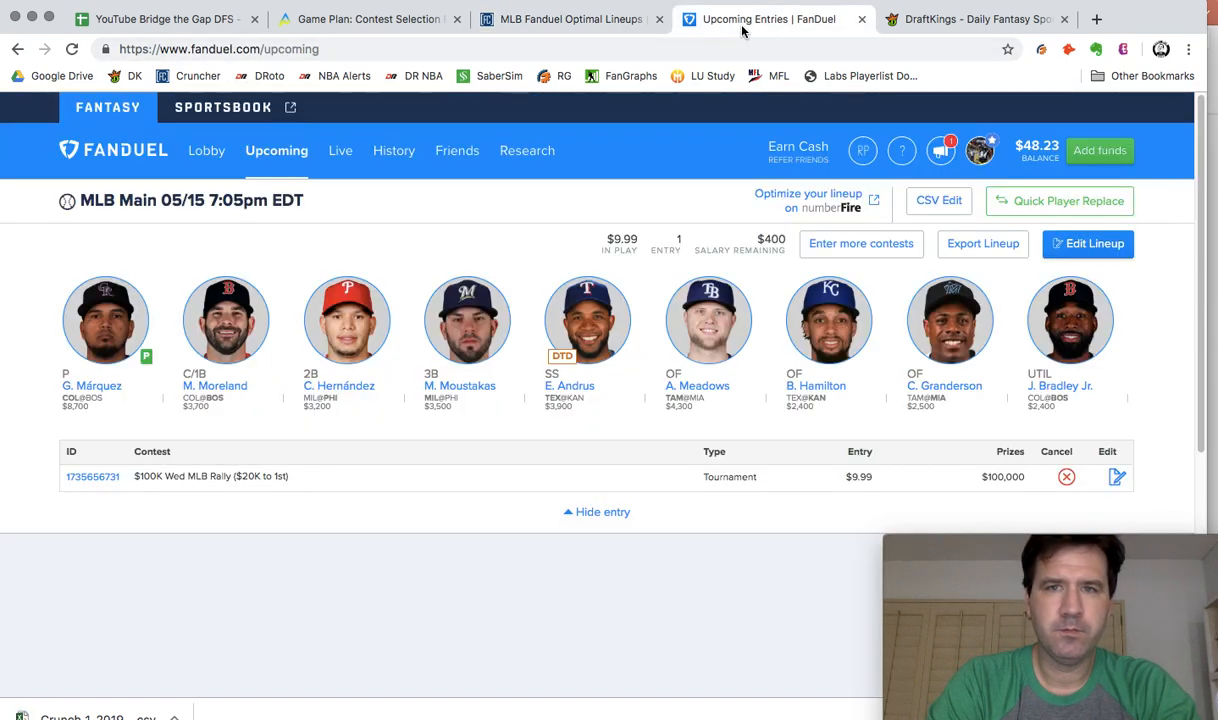
{"action": "left_click", "coordinate": [933, 210]}
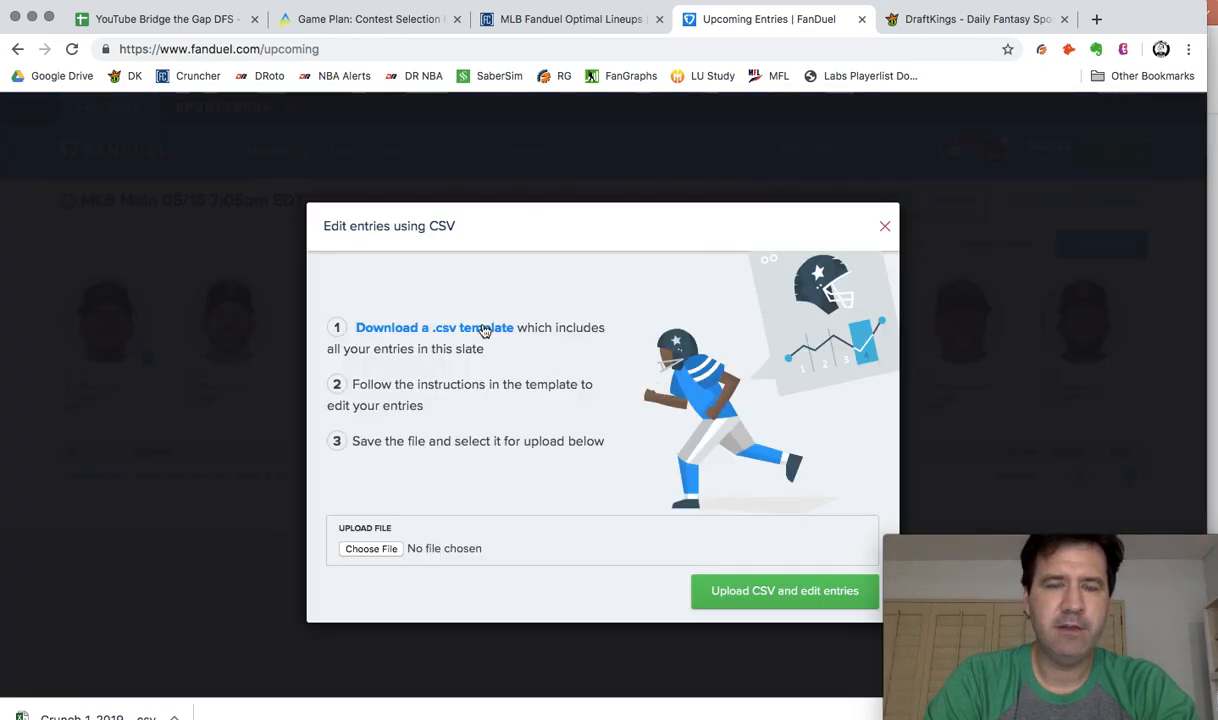
{"action": "double_click", "coordinate": [484, 329]}
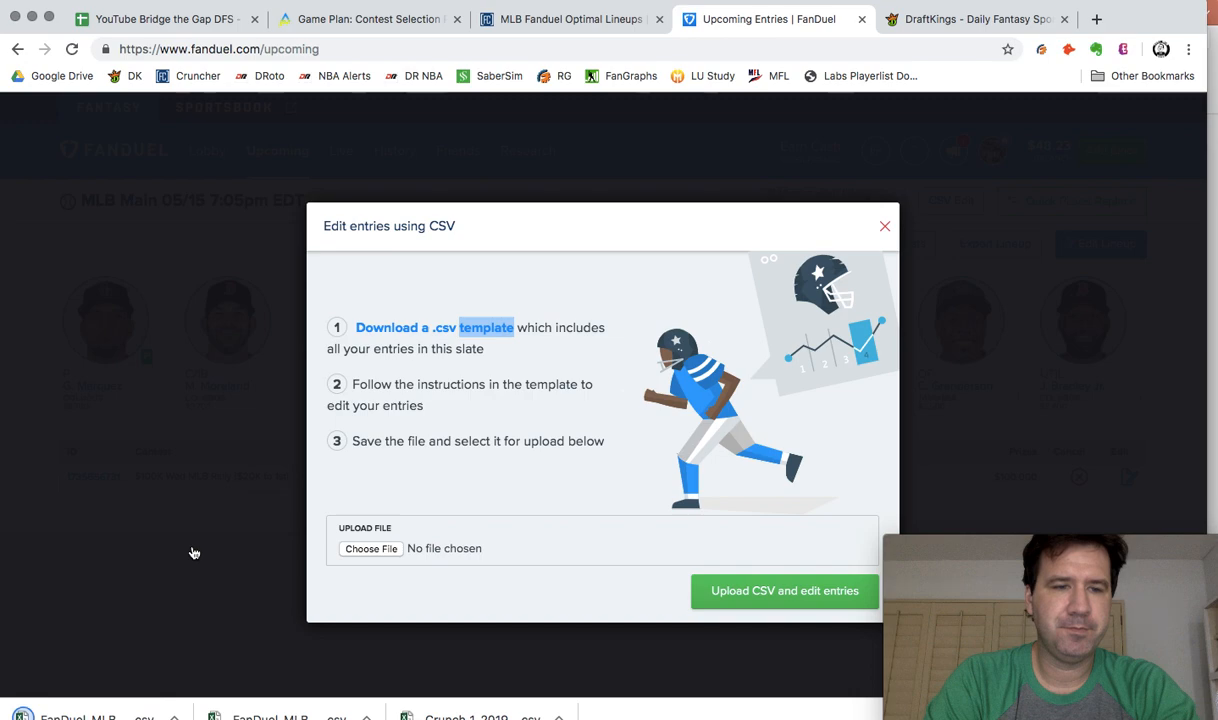
- Open the downloaded FanDuel entries upload template and the exported Crunch_1 lineup file in Excel
{"action": "left_click", "coordinate": [92, 716]}
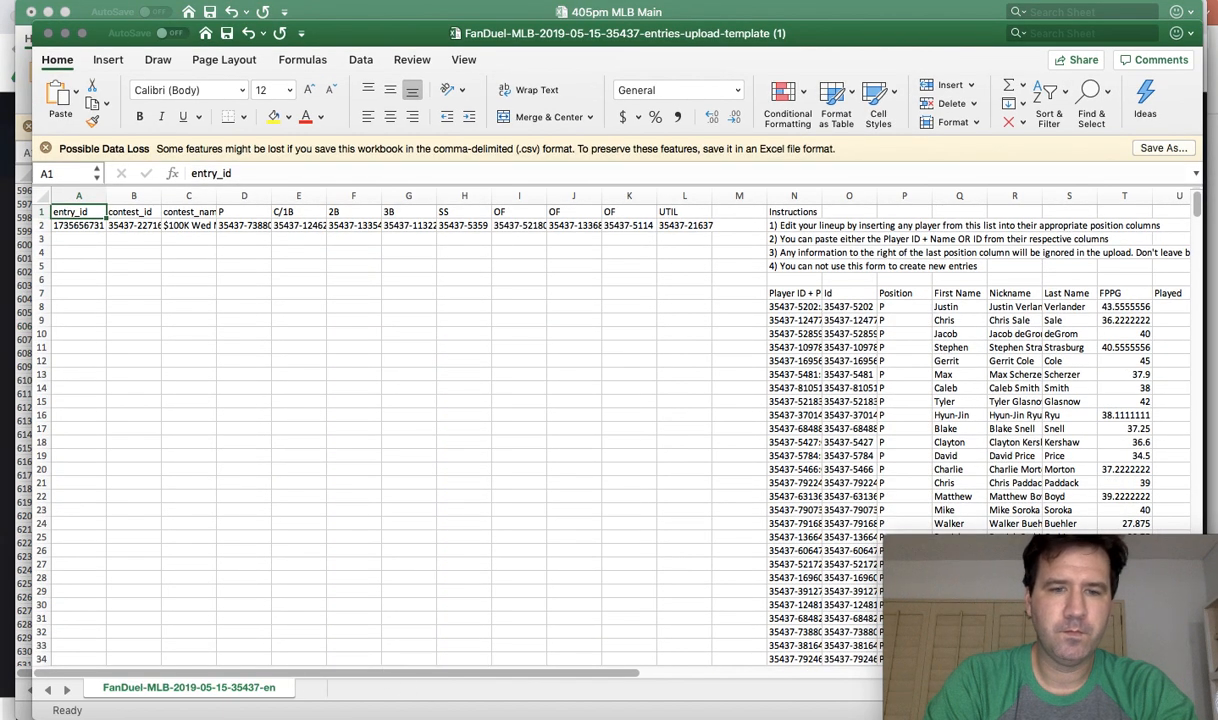
{"action": "mouse_move", "coordinate": [504, 714]}
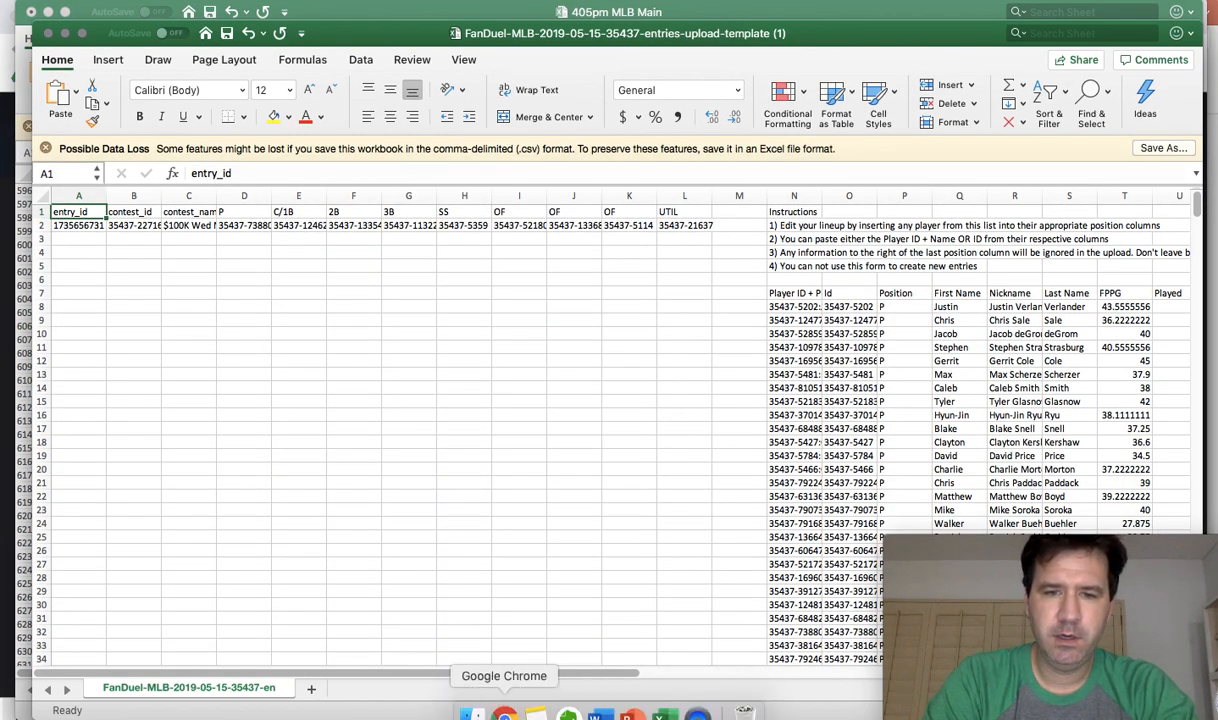
{"action": "left_click", "coordinate": [504, 714]}
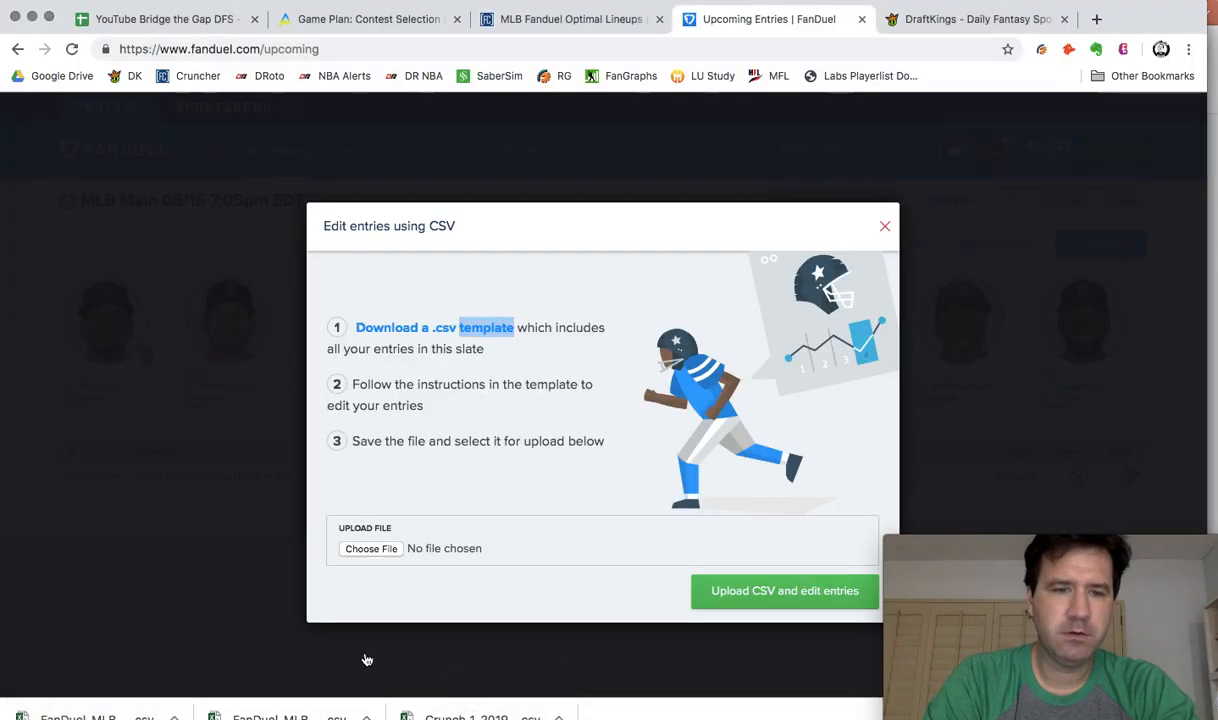
{"action": "left_click", "coordinate": [470, 714]}
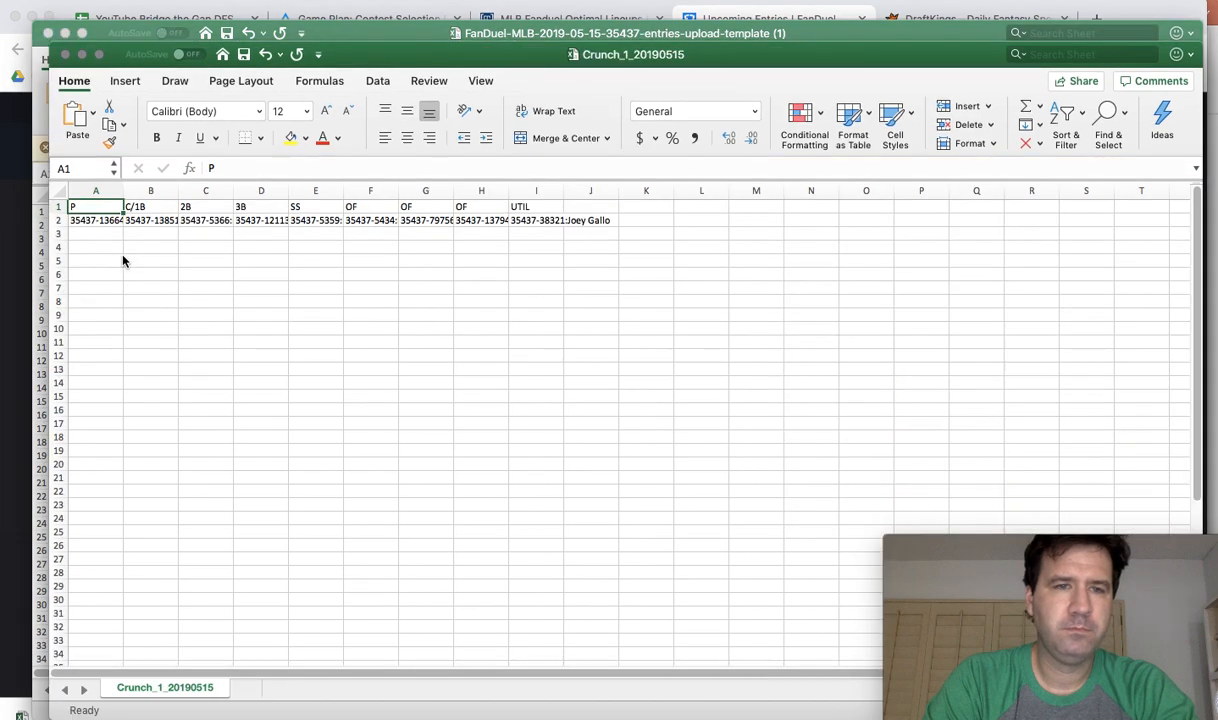
- Copy the nine-player lineup row from Crunch_1 into the template's position columns, starting at cell D2
{"action": "left_click_drag", "start_coordinate": [92, 245], "coordinate": [528, 252]}
{"action": "key", "text": "super+c"}
{"action": "left_click", "coordinate": [564, 36]}
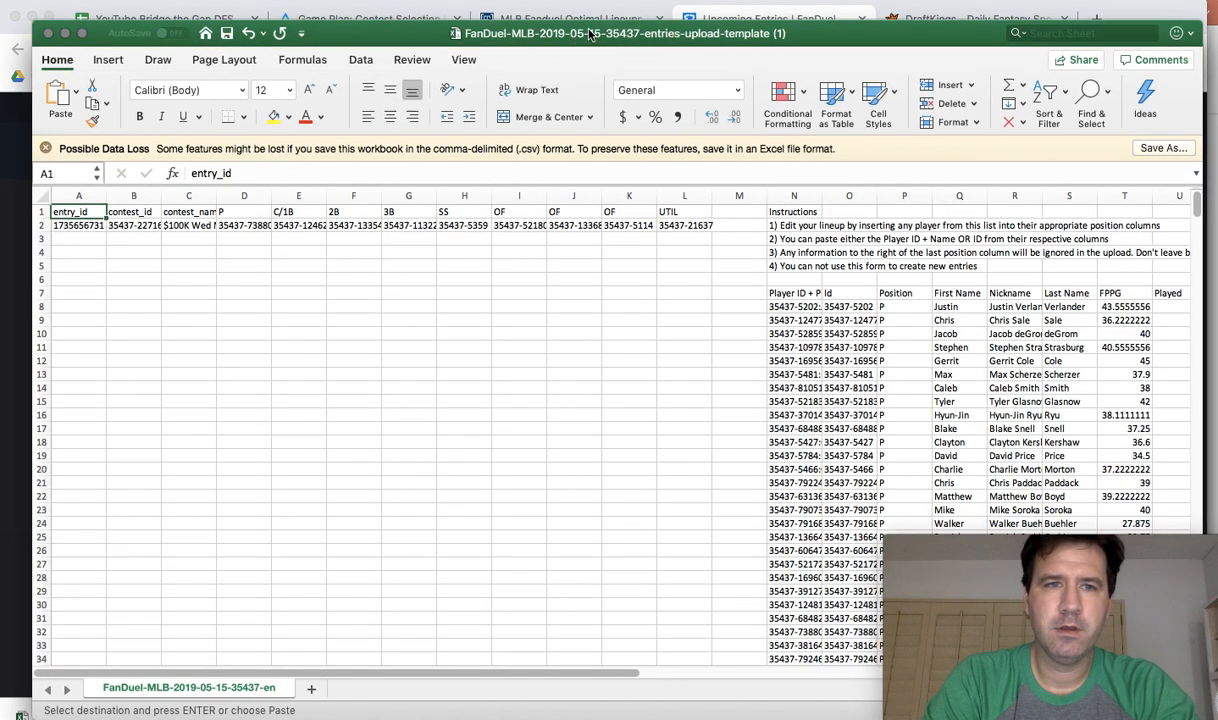
{"action": "left_click", "coordinate": [244, 225]}
{"action": "key", "text": "super+v"}
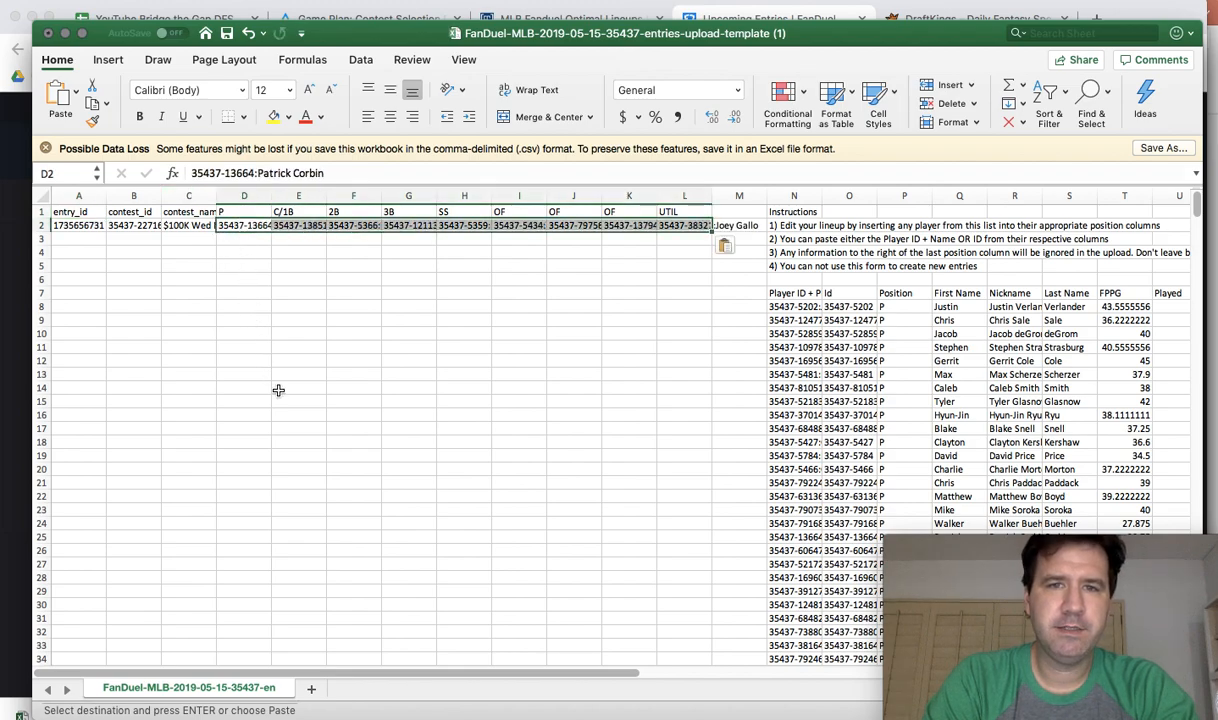
{"action": "left_click", "coordinate": [294, 387]}
{"action": "key", "text": "super+s"}
{"action": "key", "text": "super+Tab"}
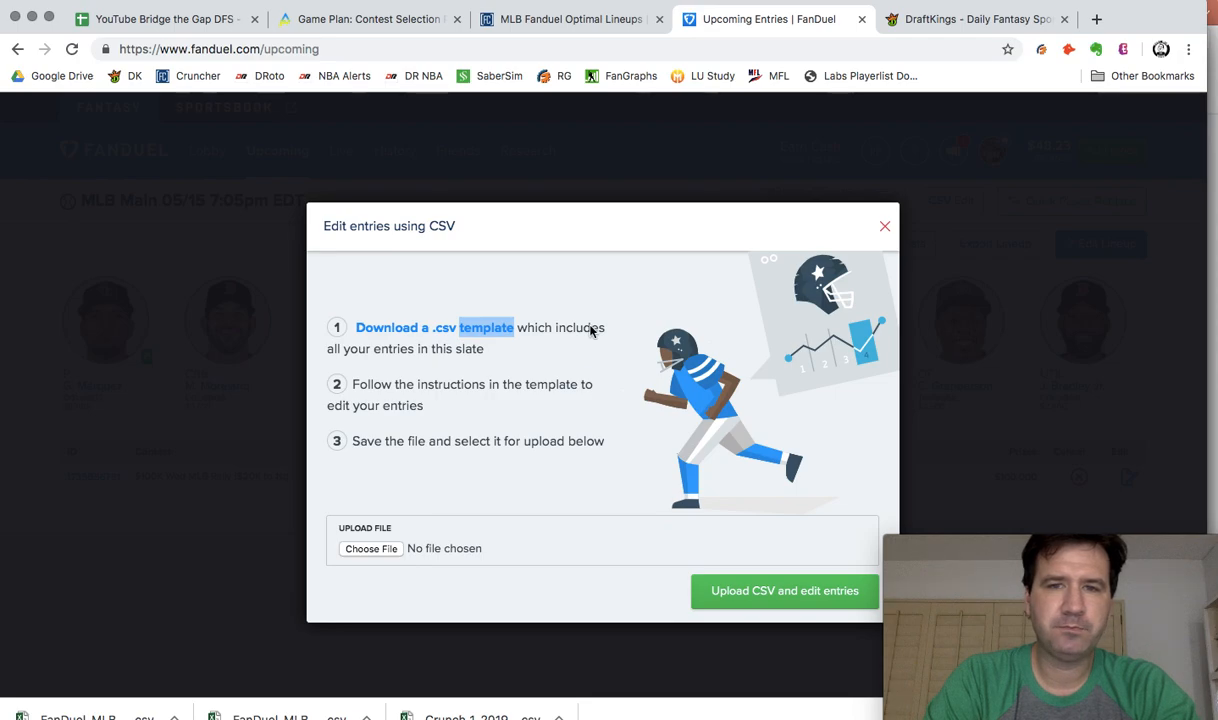
{"action": "double_click", "coordinate": [521, 127]}
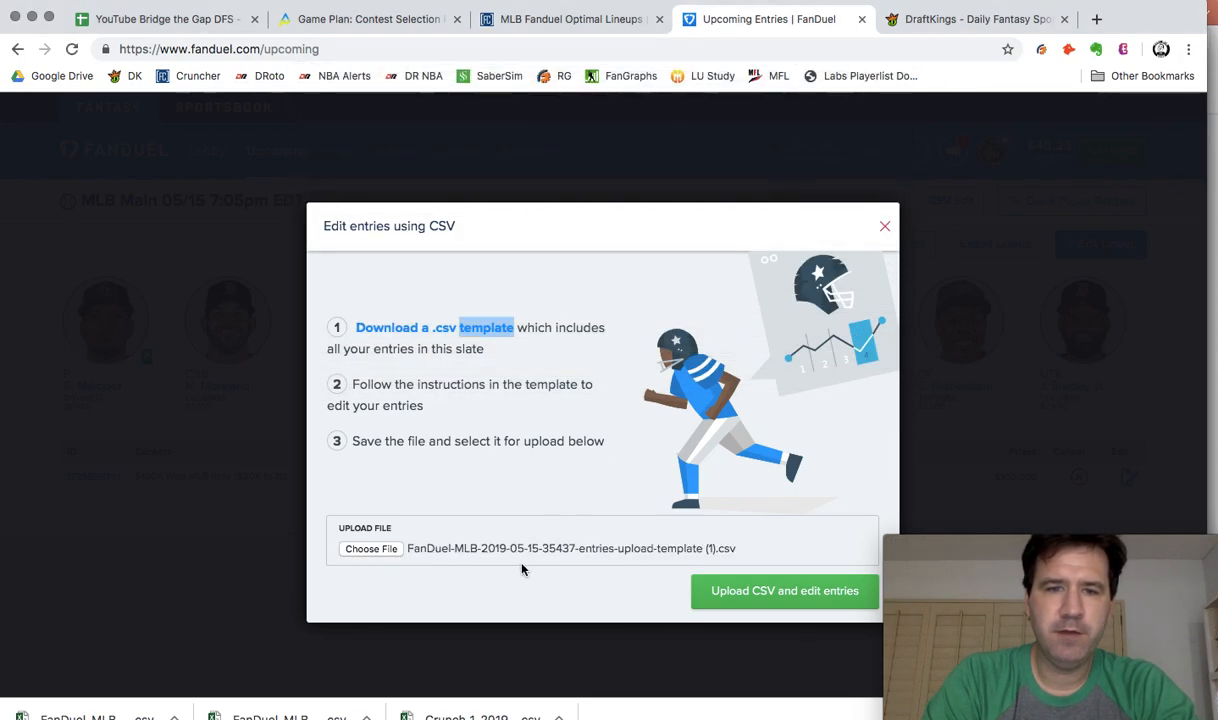
{"action": "left_click", "coordinate": [729, 592]}
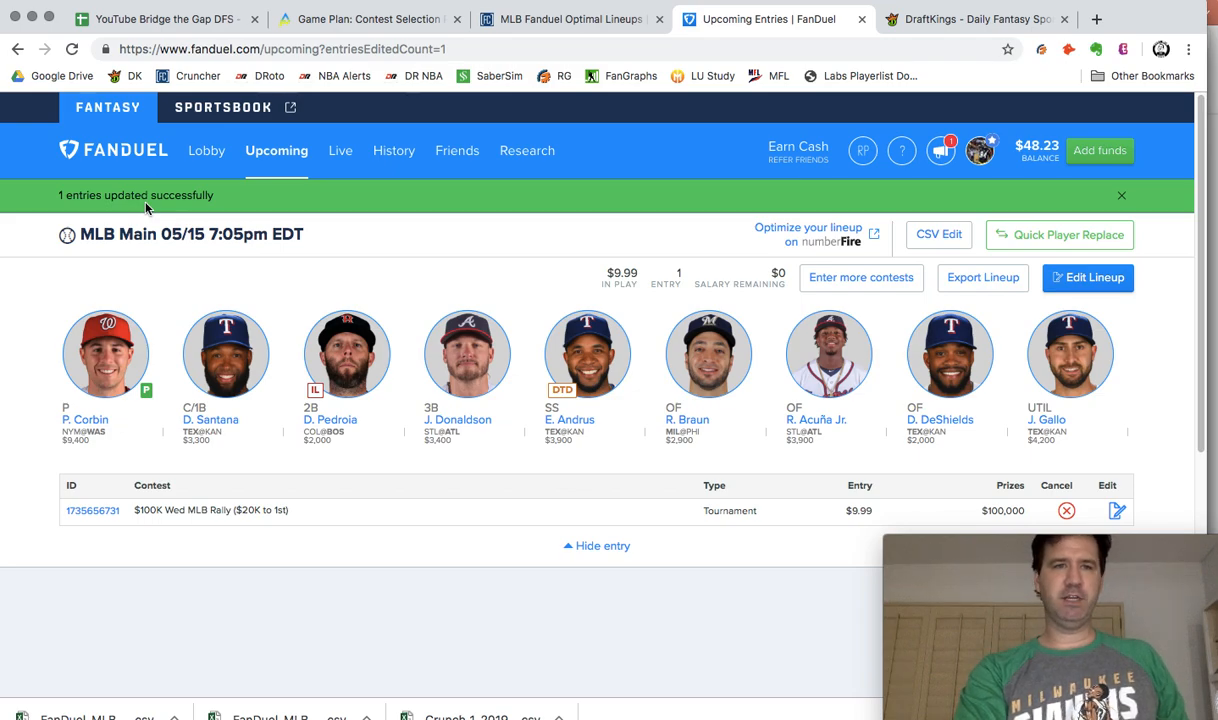
- Cancel the $9.99 entry in the $100K Wed MLB Rally contest
{"action": "left_click", "coordinate": [1068, 512]}
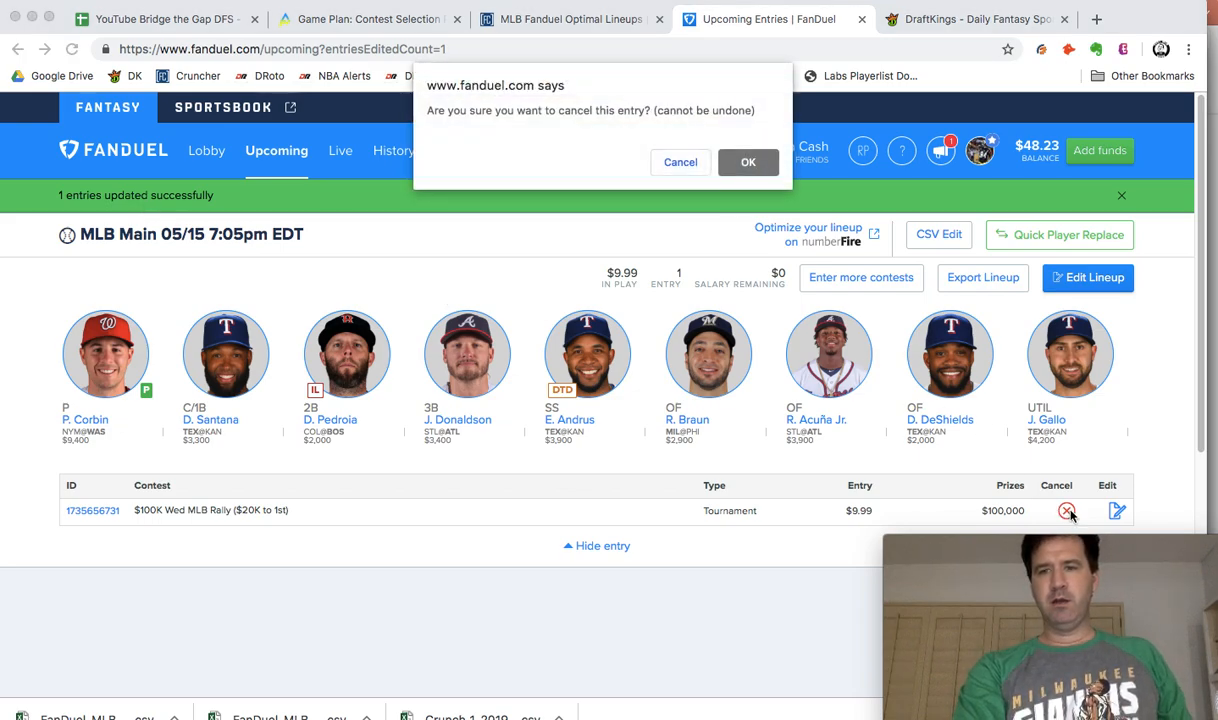
{"action": "left_click", "coordinate": [741, 163]}
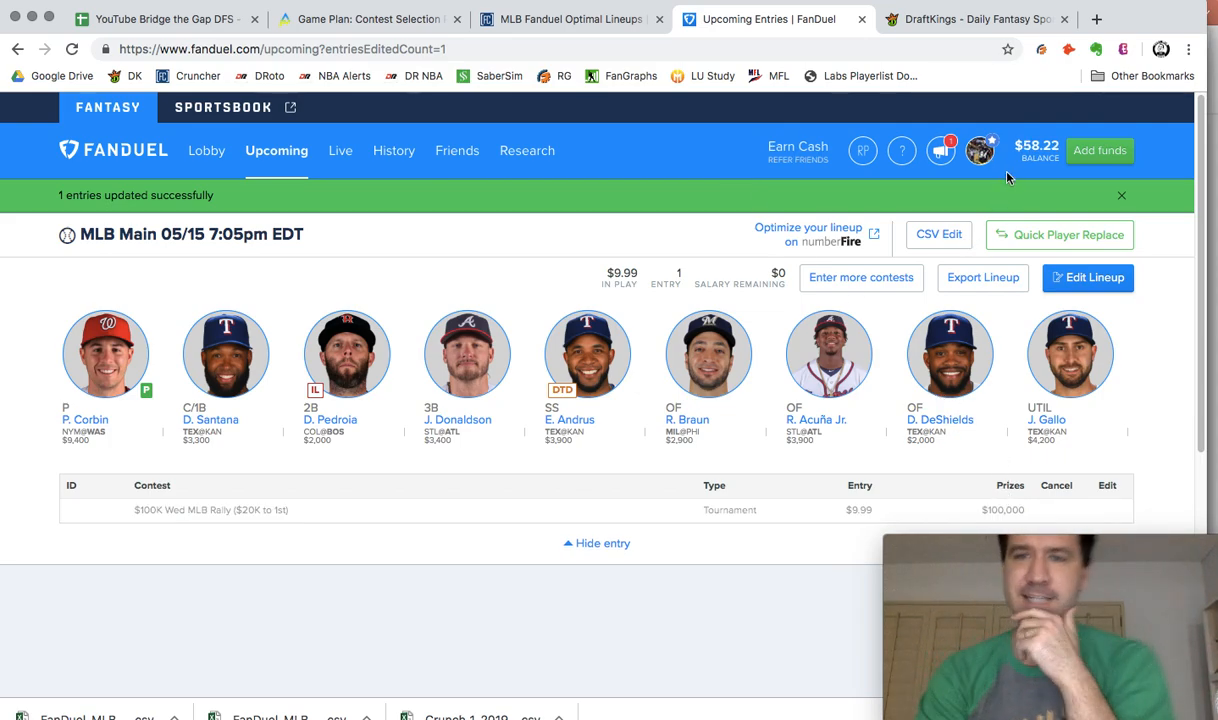
- Switch to the Awesemo and 20 Maxes presentation in PowerPoint and show slide 19, the mailbag question about top teams facing tough pitchers
{"action": "mouse_move", "coordinate": [1058, 552]}
{"action": "left_click_drag", "start_coordinate": [1058, 552], "coordinate": [1033, 17]}
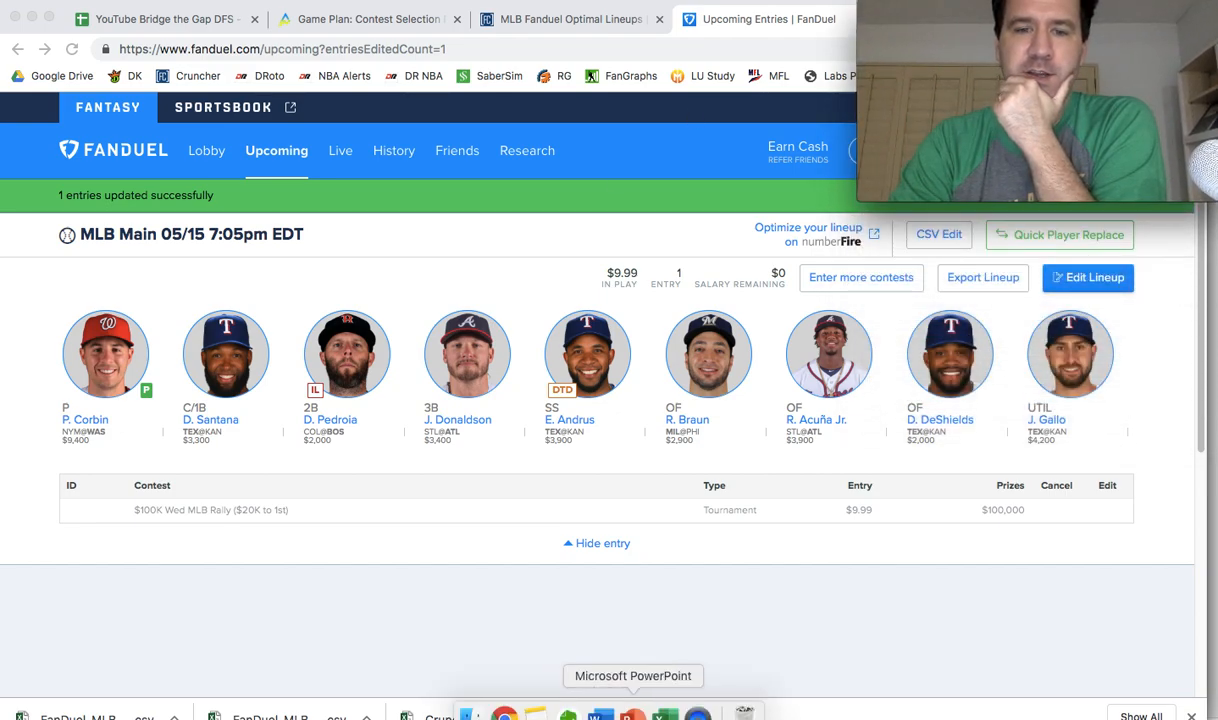
{"action": "left_click", "coordinate": [632, 714]}
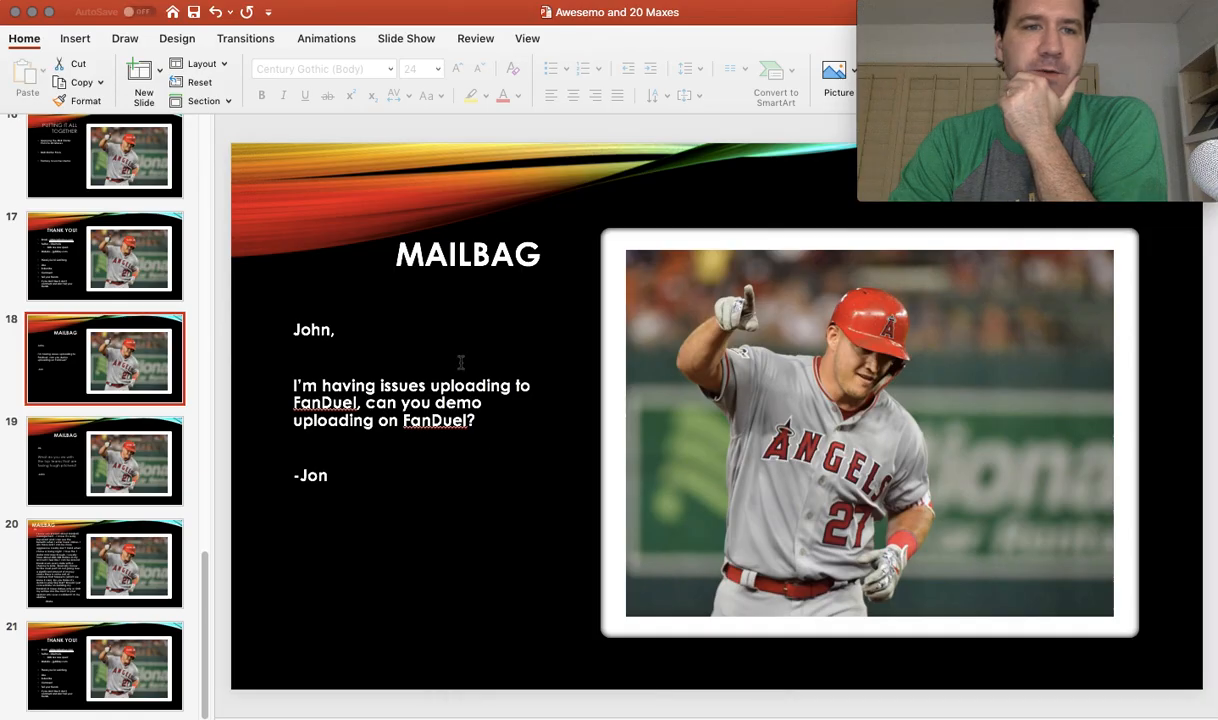
{"action": "left_click", "coordinate": [66, 478]}
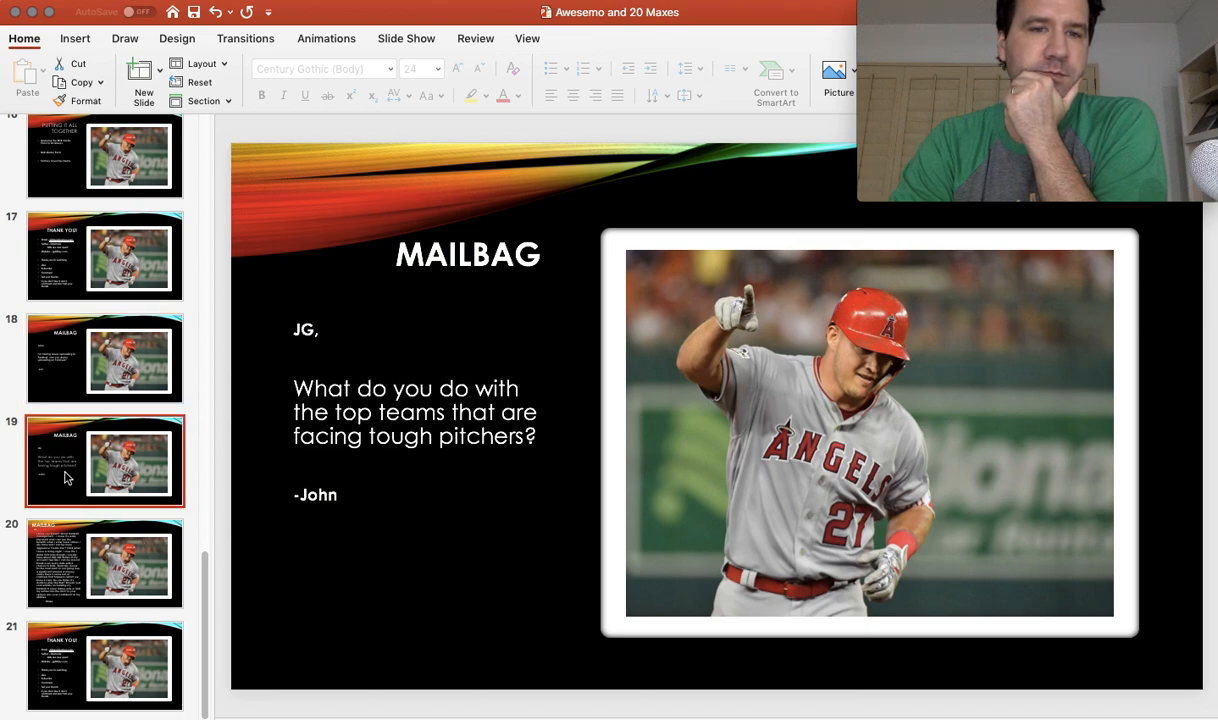